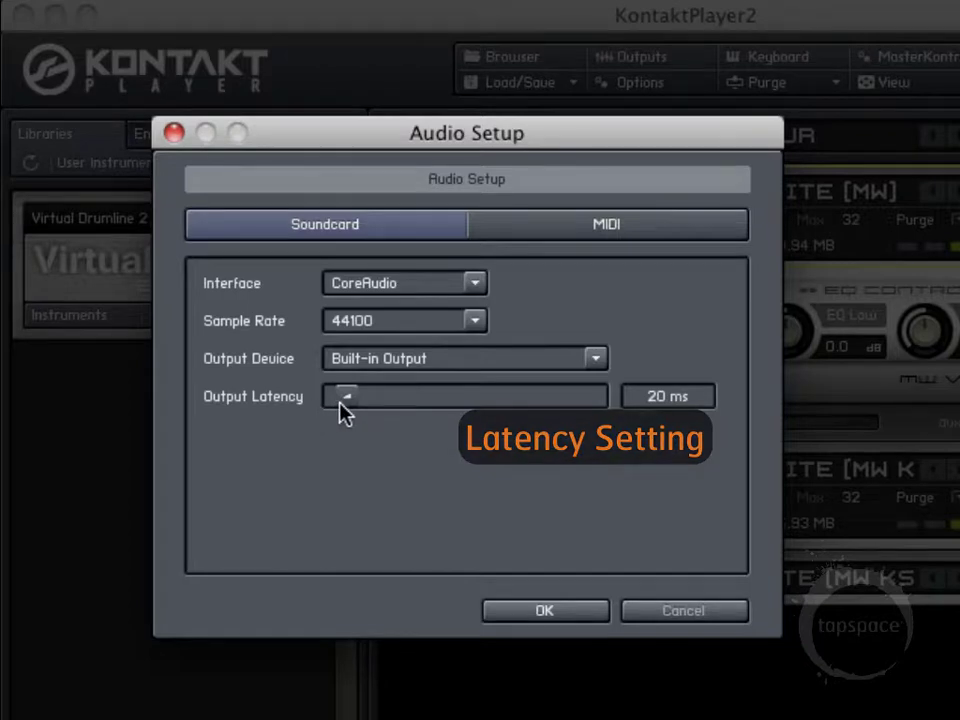
- Adjust the soundcard's output latency, trying lower and higher values before settling on 29 ms
{"action": "mouse_move", "coordinate": [340, 410]}
{"action": "left_mouse_down"}
{"action": "mouse_move", "coordinate": [463, 411]}
{"action": "mouse_move", "coordinate": [340, 412]}
{"action": "left_mouse_up"}
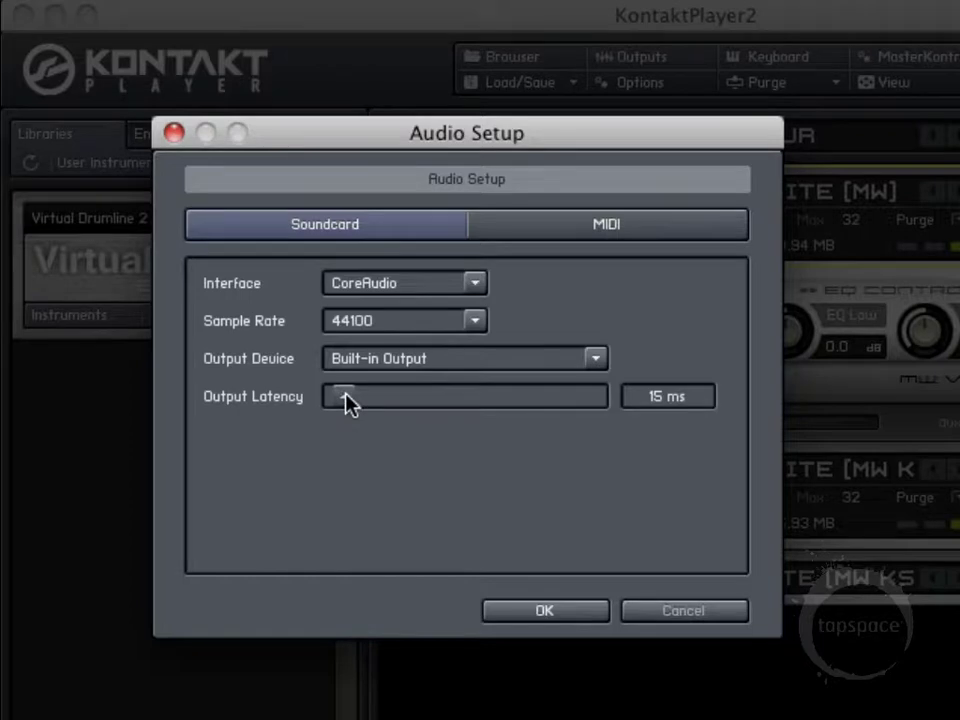
{"action": "left_click_drag", "start_coordinate": [345, 395], "coordinate": [334, 395]}
{"action": "left_click_drag", "start_coordinate": [340, 398], "coordinate": [436, 405]}
{"action": "left_click_drag", "start_coordinate": [436, 405], "coordinate": [350, 397]}
{"action": "left_click_drag", "start_coordinate": [355, 403], "coordinate": [359, 405]}
- Review the MIDI input and output interfaces, return to the soundcard settings and accept the audio setup
{"action": "left_click", "coordinate": [648, 238]}
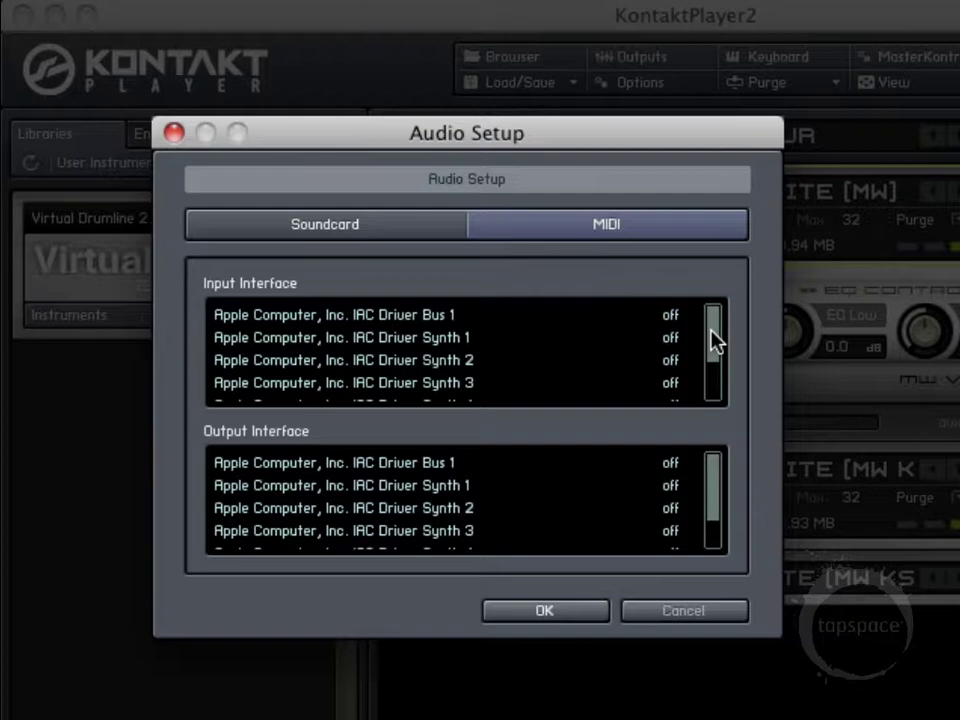
{"action": "left_click_drag", "start_coordinate": [711, 343], "coordinate": [722, 317]}
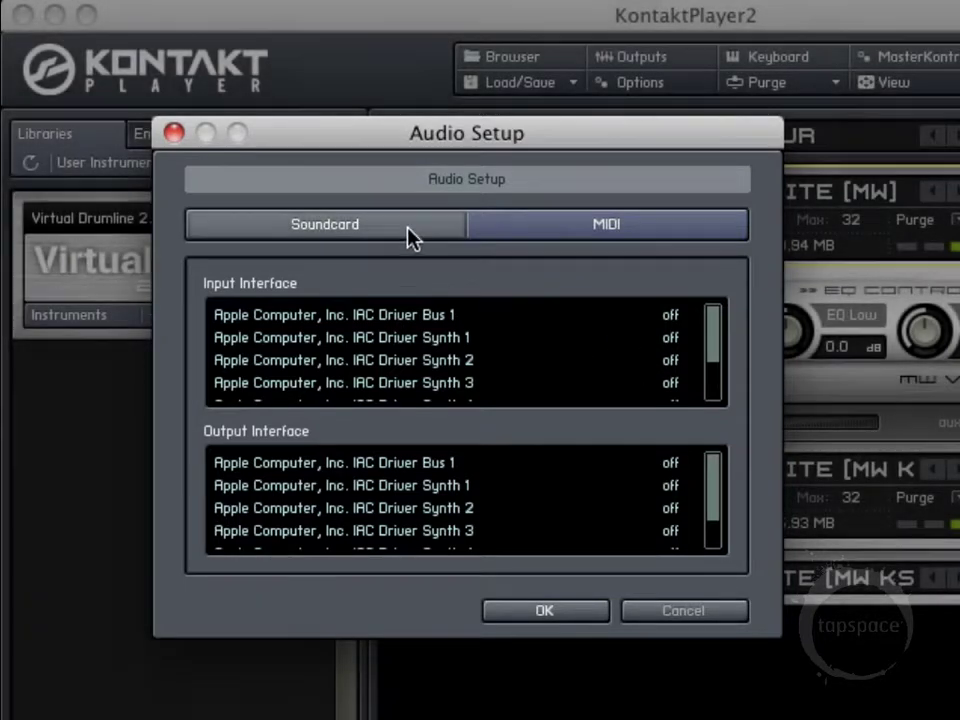
{"action": "left_click", "coordinate": [410, 238]}
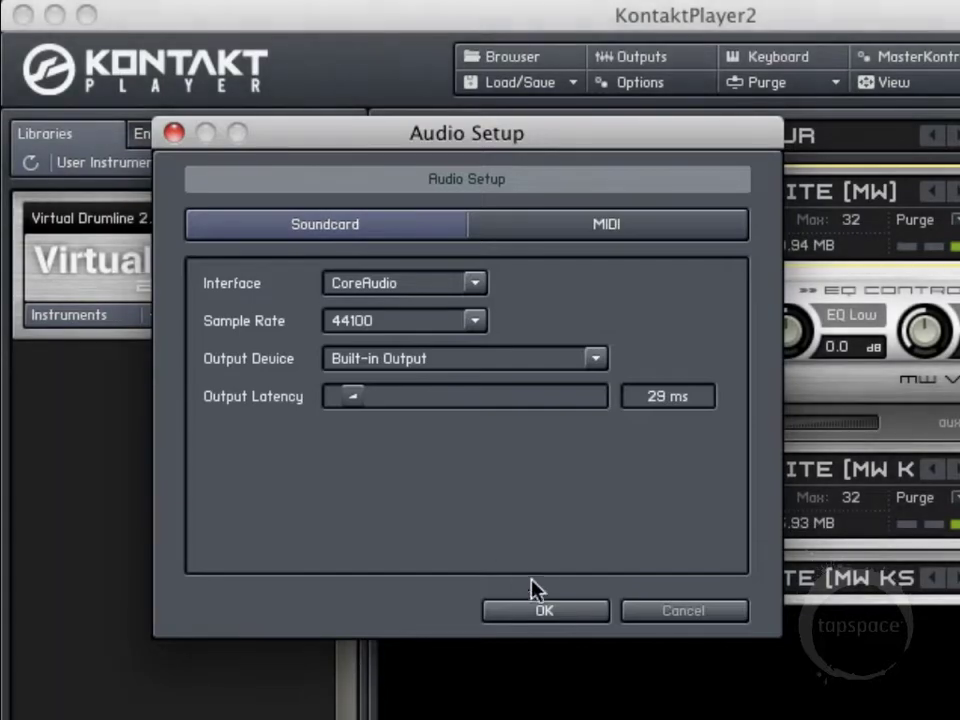
{"action": "left_click", "coordinate": [542, 610]}
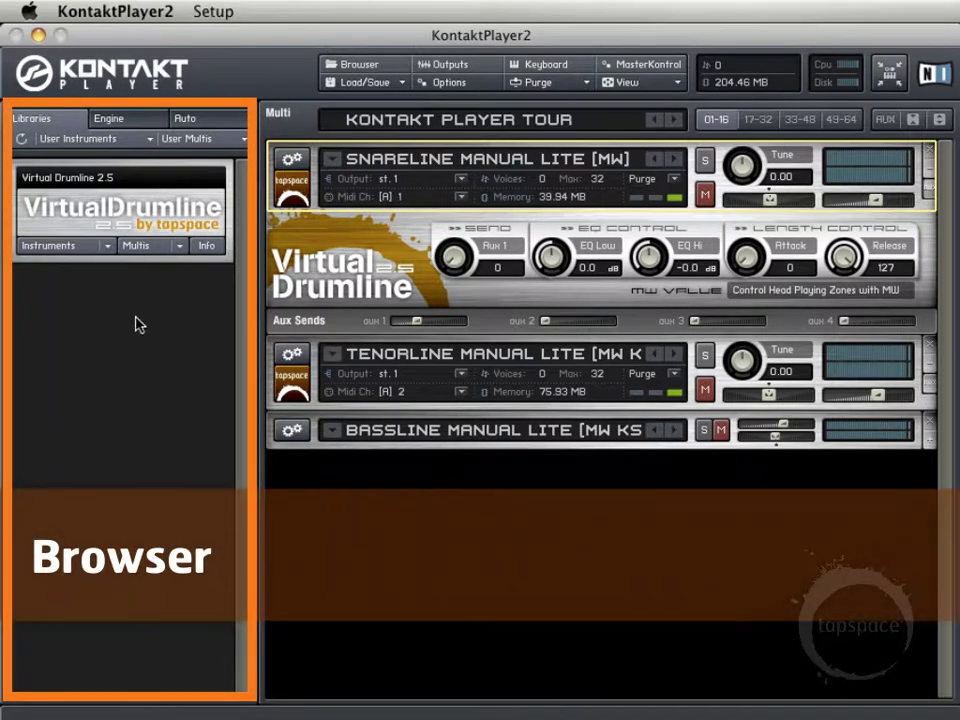
- Hide the library browser and show it again
{"action": "left_click", "coordinate": [352, 68]}
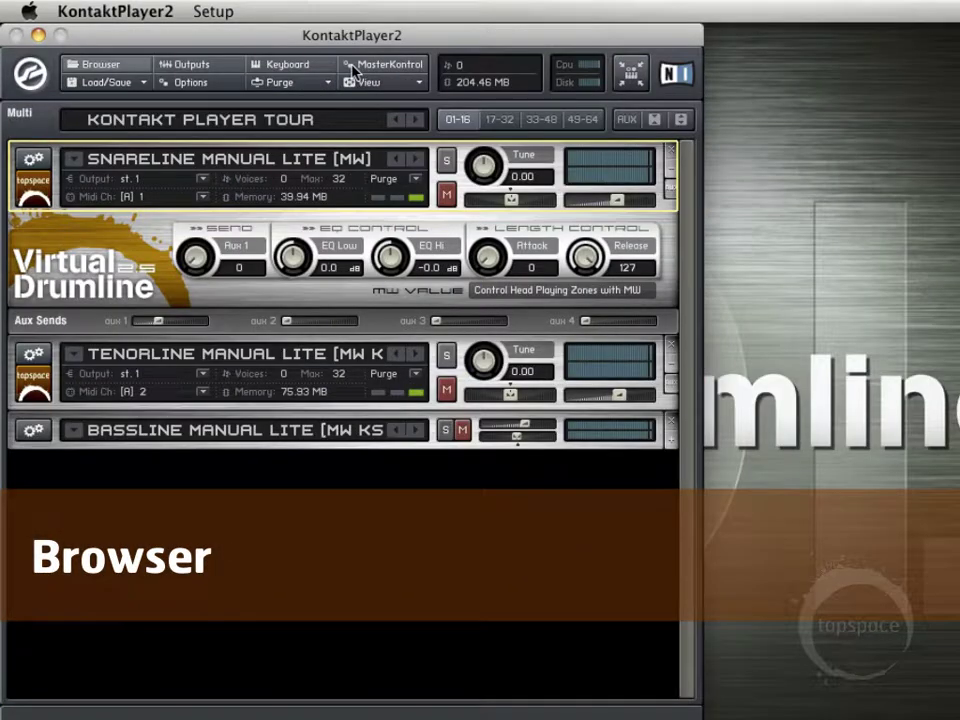
{"action": "left_click", "coordinate": [110, 67]}
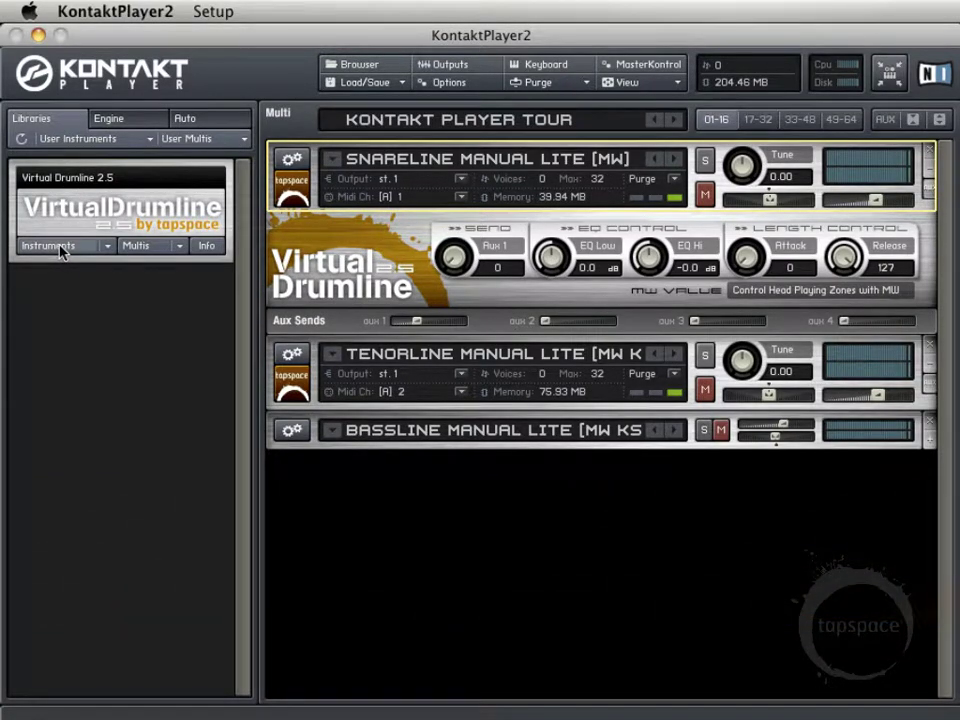
- Browse the Virtual Drumline 2.5 instruments into Drumline Battery's Snares folder, go back up and collapse the list
{"action": "left_click", "coordinate": [60, 248]}
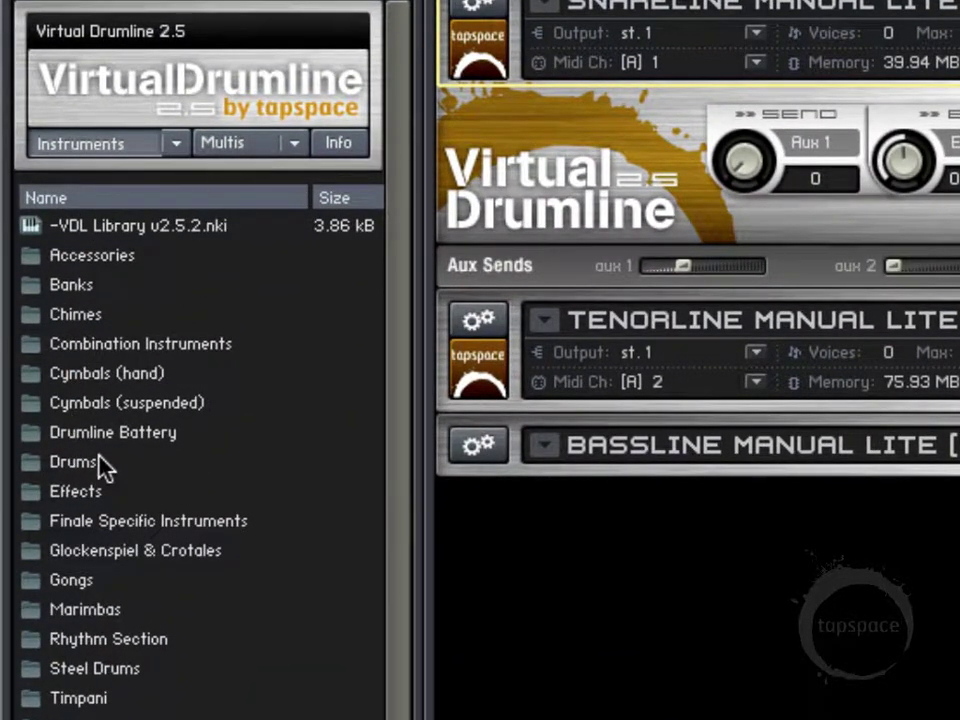
{"action": "double_click", "coordinate": [100, 433]}
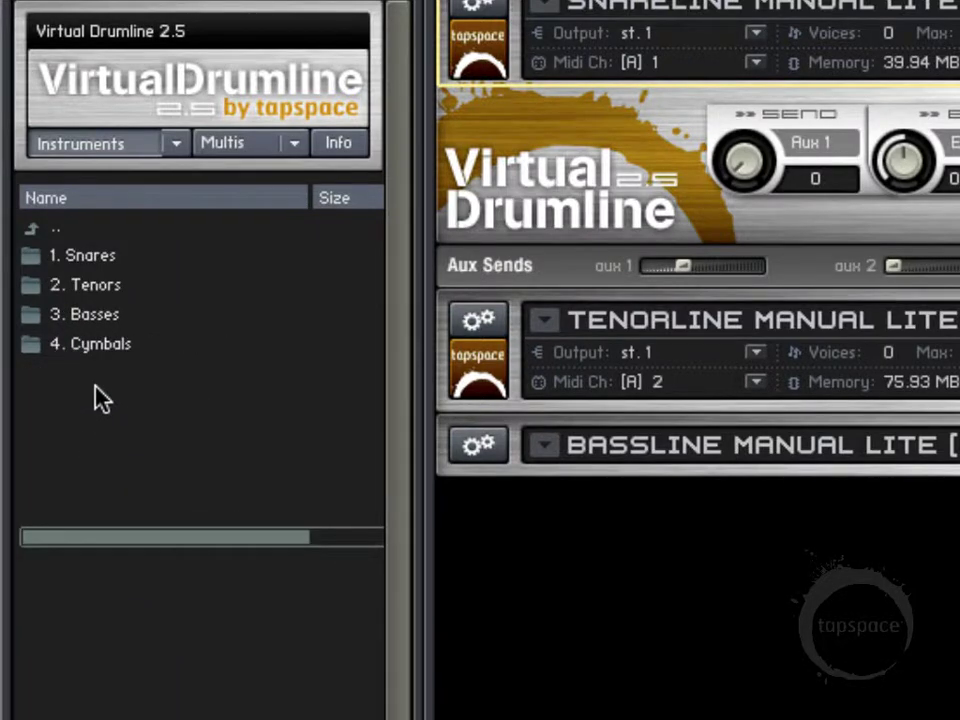
{"action": "double_click", "coordinate": [96, 256]}
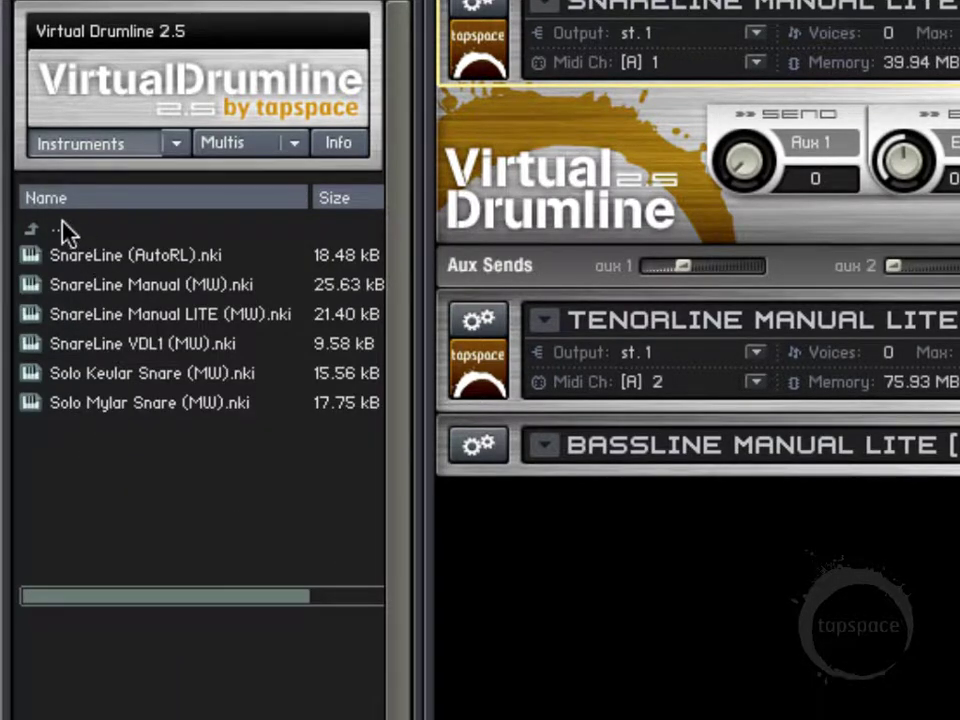
{"action": "double_click", "coordinate": [62, 226]}
{"action": "double_click", "coordinate": [62, 226]}
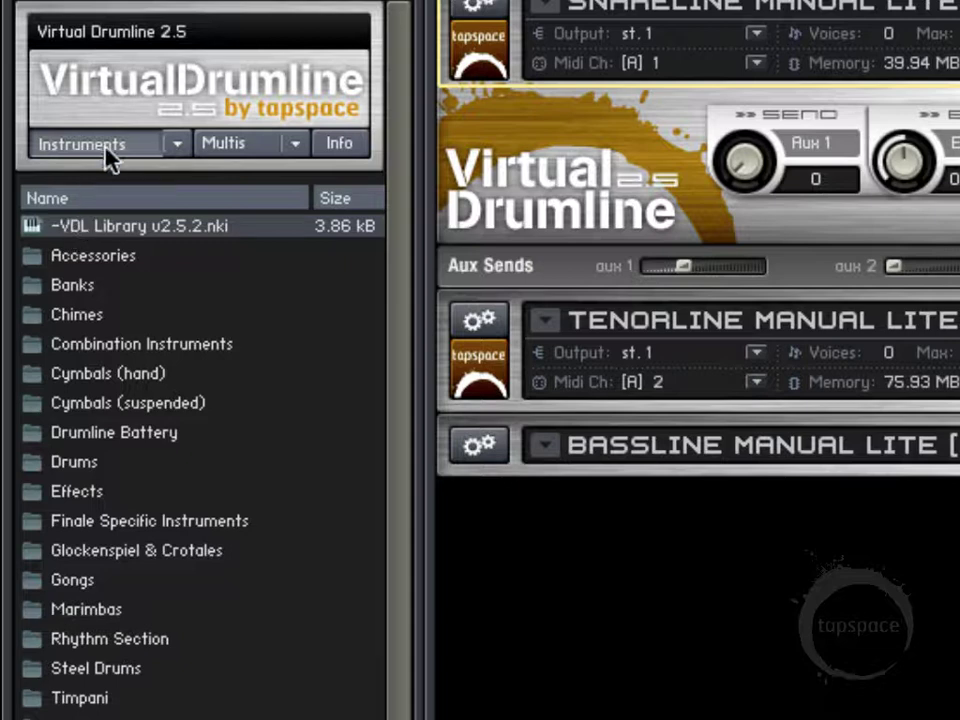
{"action": "left_click", "coordinate": [131, 150]}
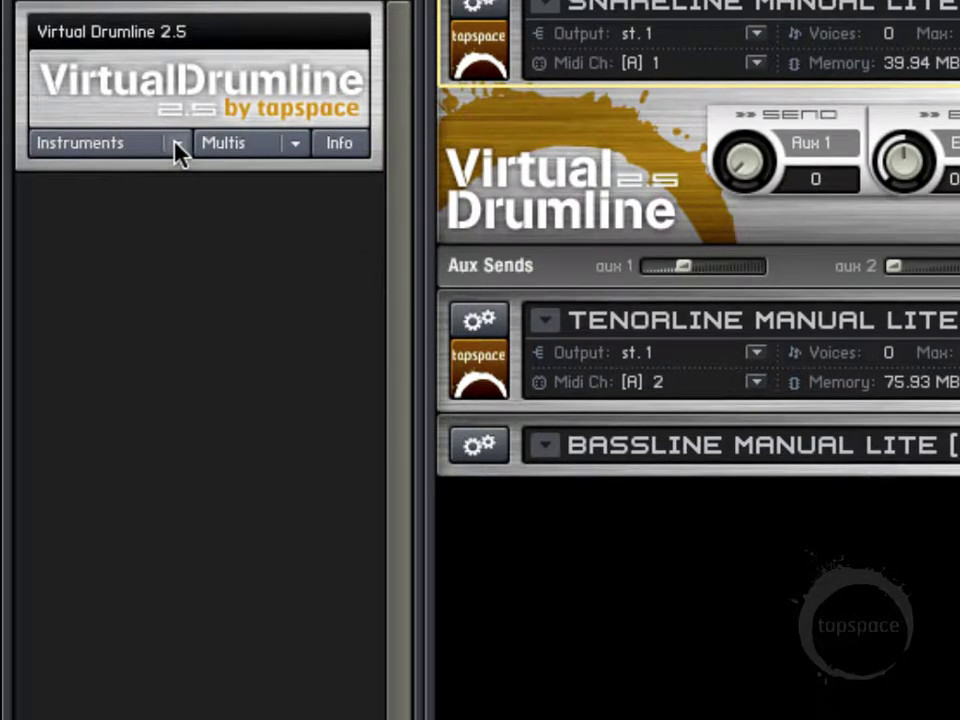
- Load the Marimba RoseW Med (MW) instrument from the Marimbas category of Virtual Drumline 2.5
{"action": "left_click", "coordinate": [178, 150]}
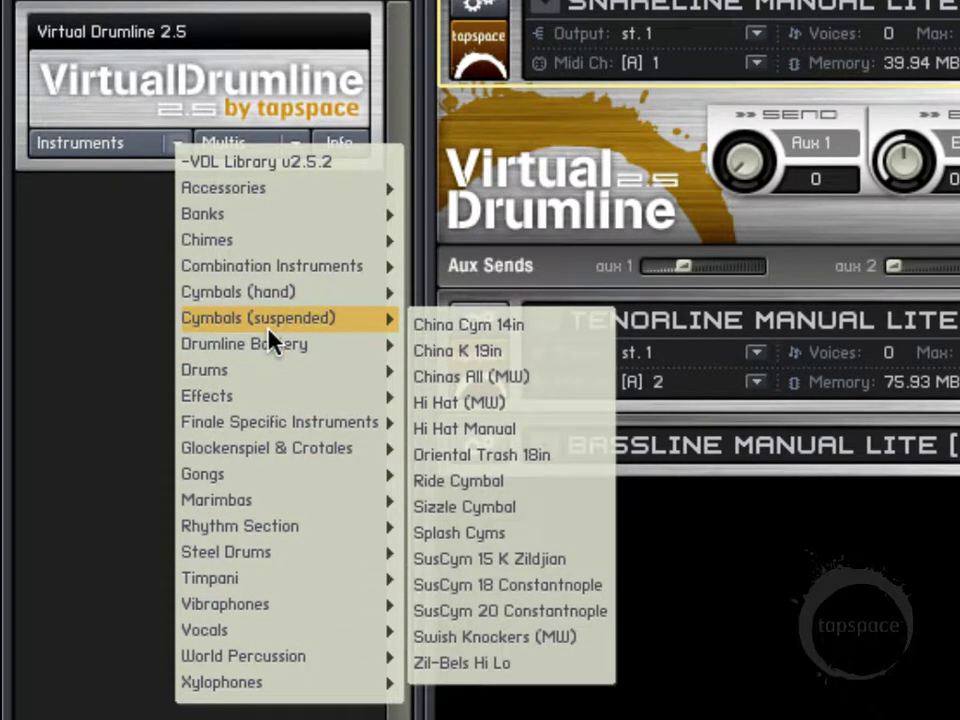
{"action": "mouse_move", "coordinate": [267, 347]}
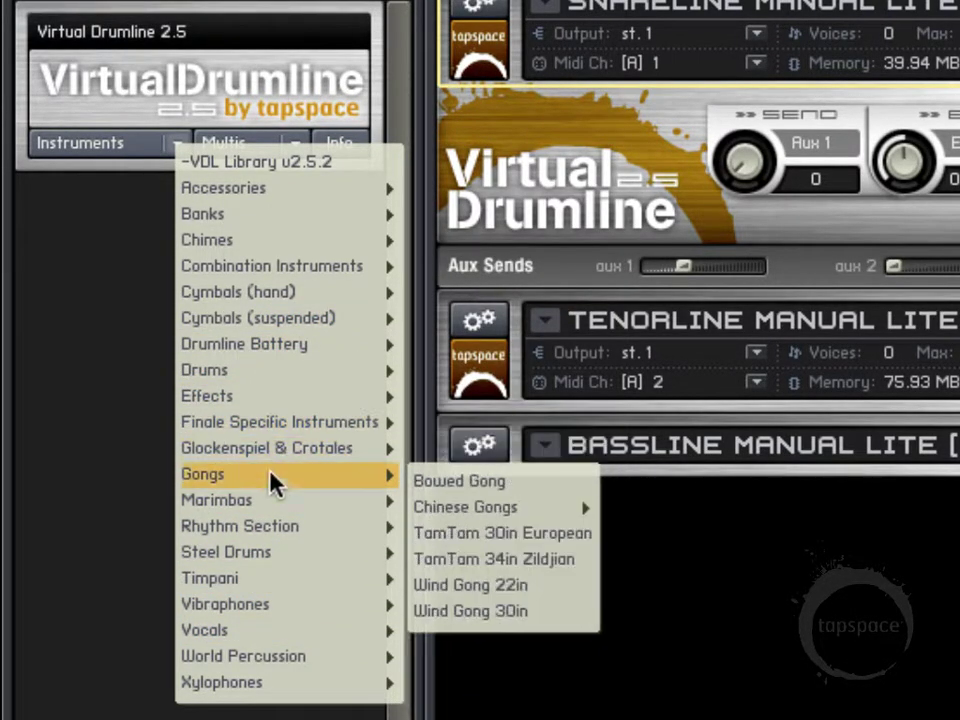
{"action": "mouse_move", "coordinate": [266, 497]}
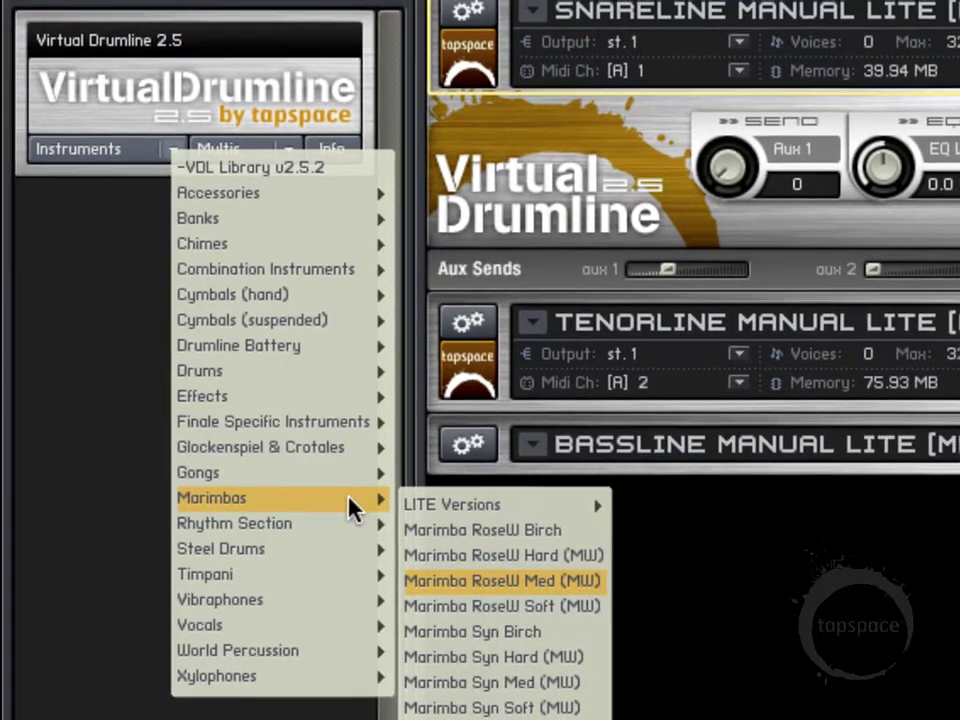
{"action": "mouse_move", "coordinate": [498, 512]}
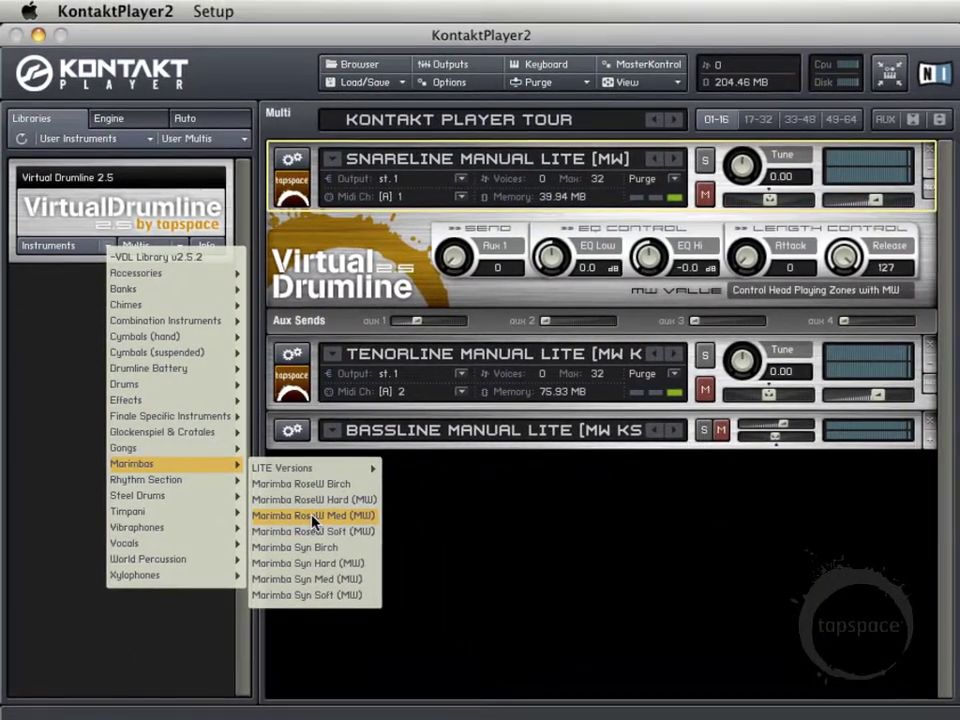
{"action": "left_click", "coordinate": [322, 520]}
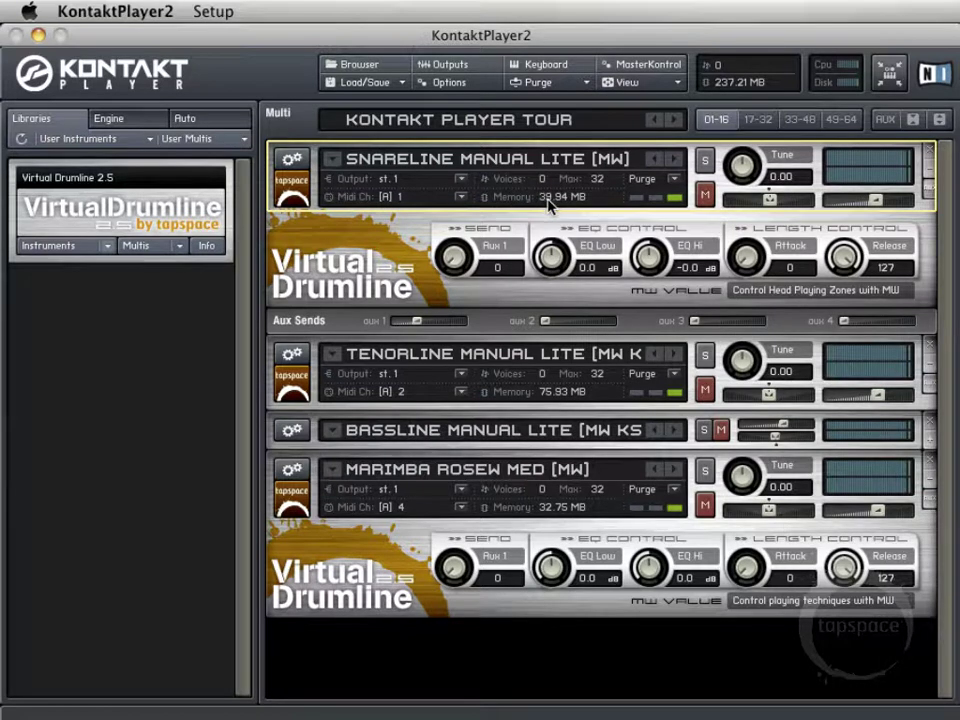
- Review the Virtual Drumline 2.5 library info on forum, support, update, registration and general details, and close it
{"action": "left_click", "coordinate": [143, 249]}
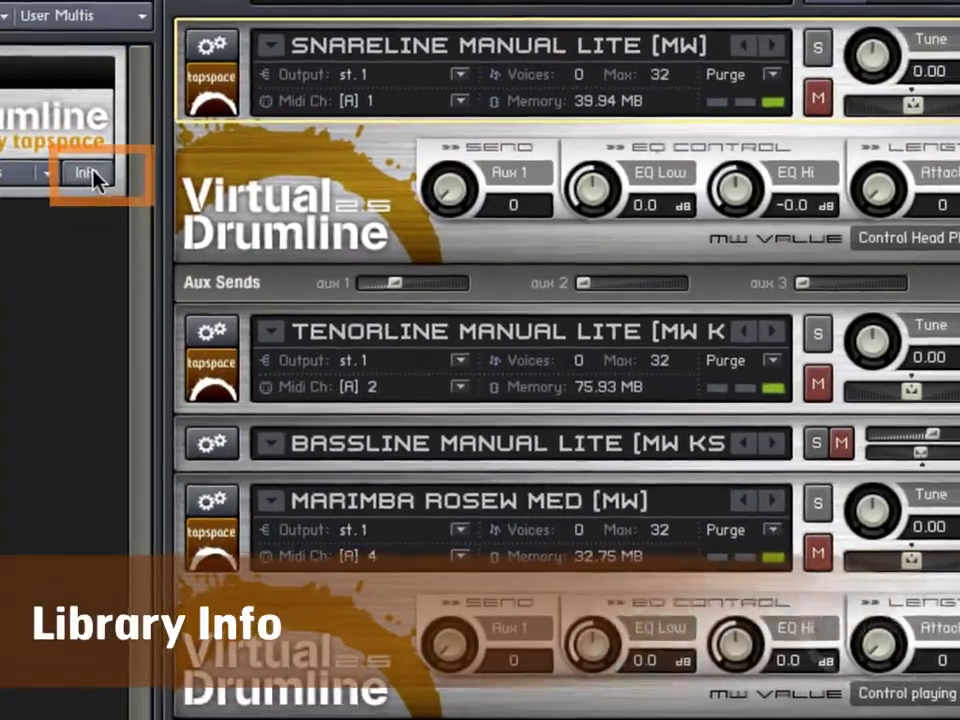
{"action": "left_click", "coordinate": [168, 215]}
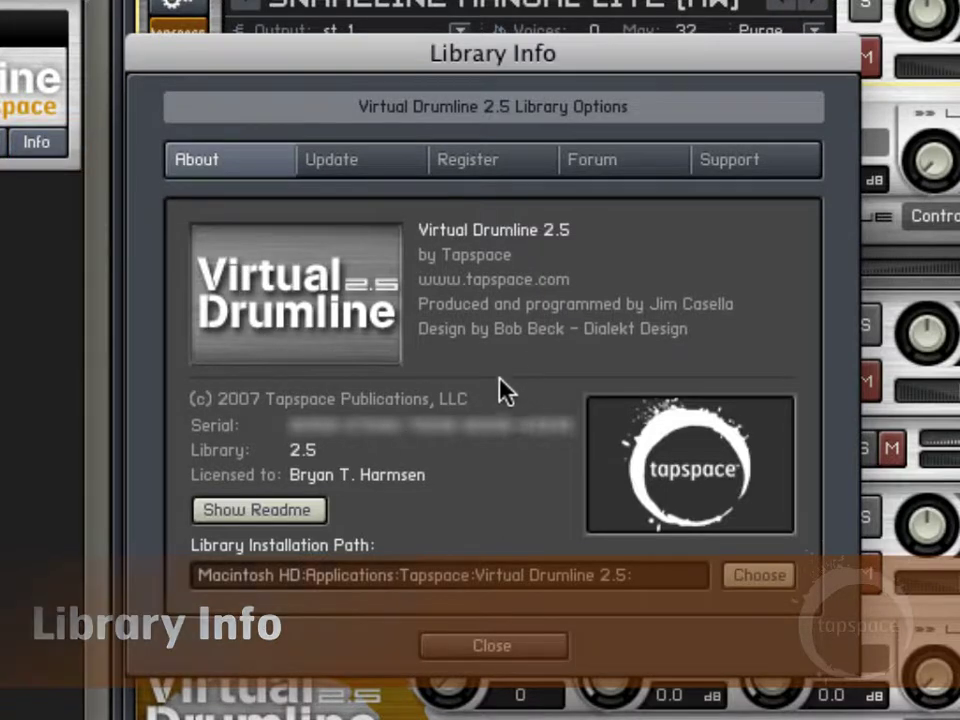
{"action": "left_click", "coordinate": [621, 165]}
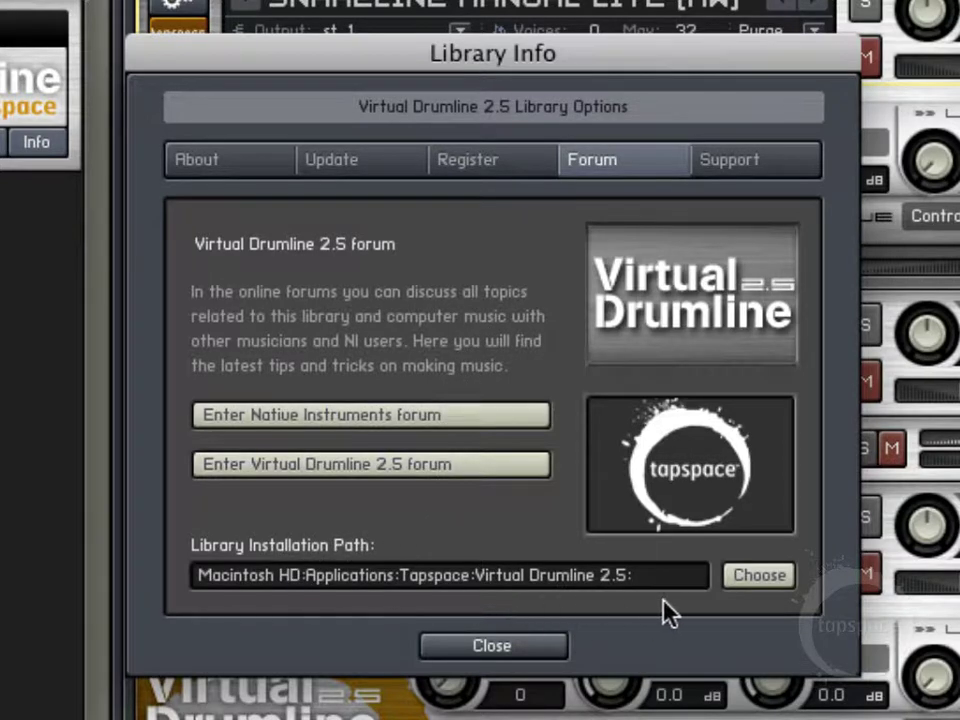
{"action": "left_click", "coordinate": [756, 164]}
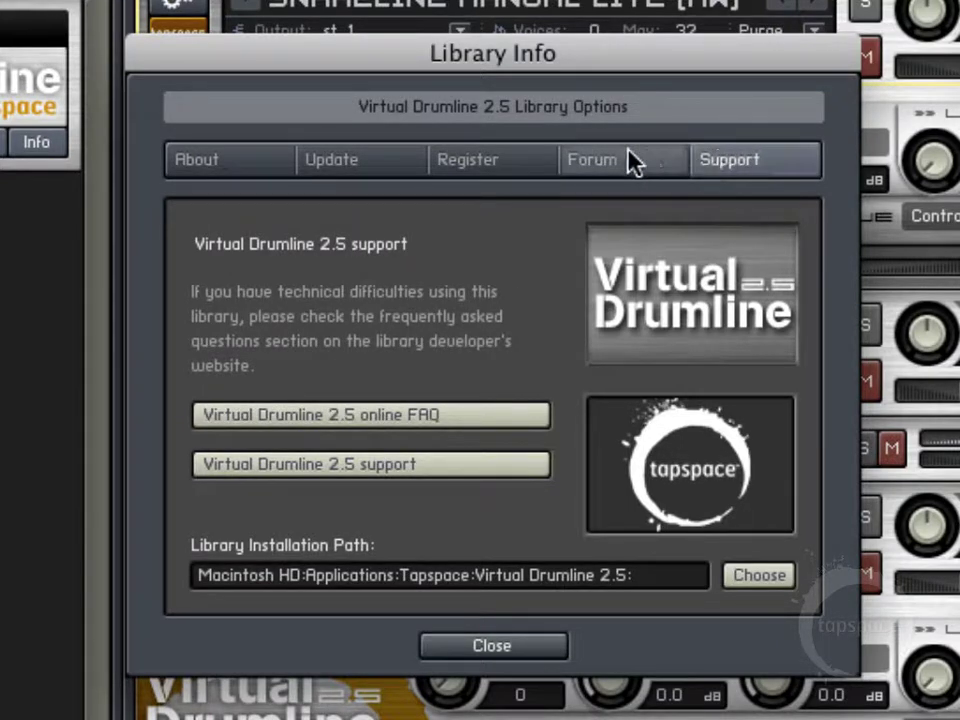
{"action": "left_click", "coordinate": [362, 162]}
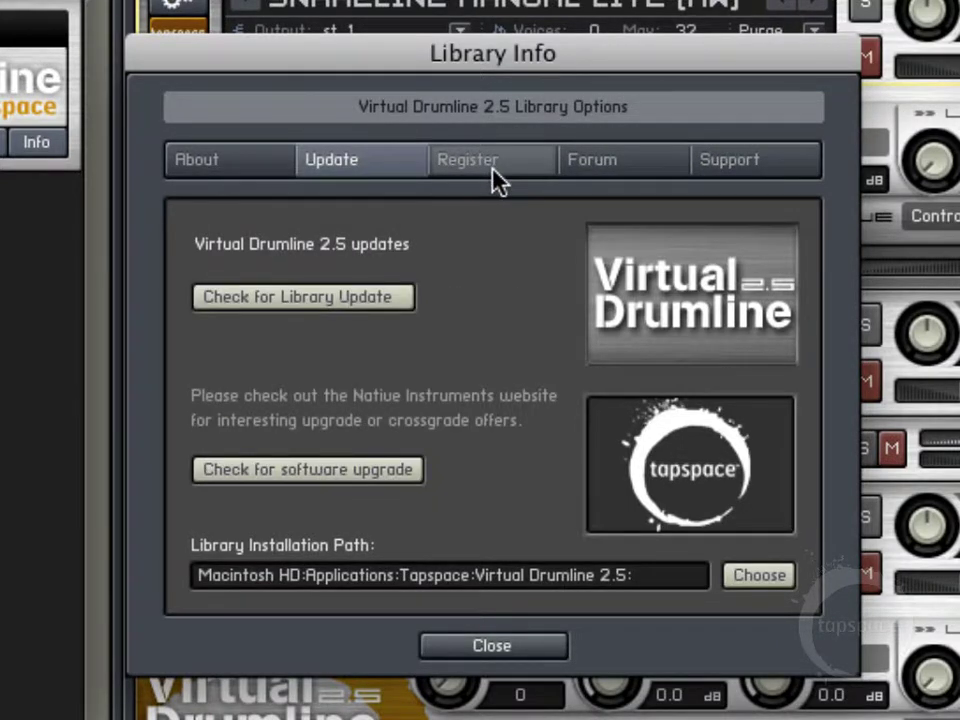
{"action": "left_click", "coordinate": [497, 180]}
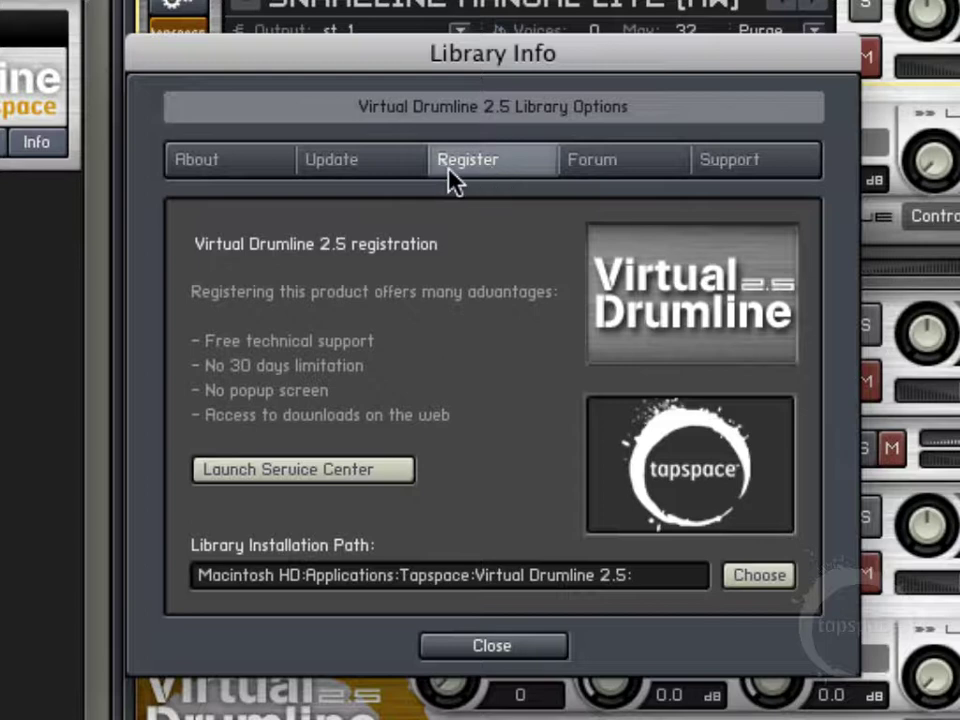
{"action": "left_click", "coordinate": [236, 168]}
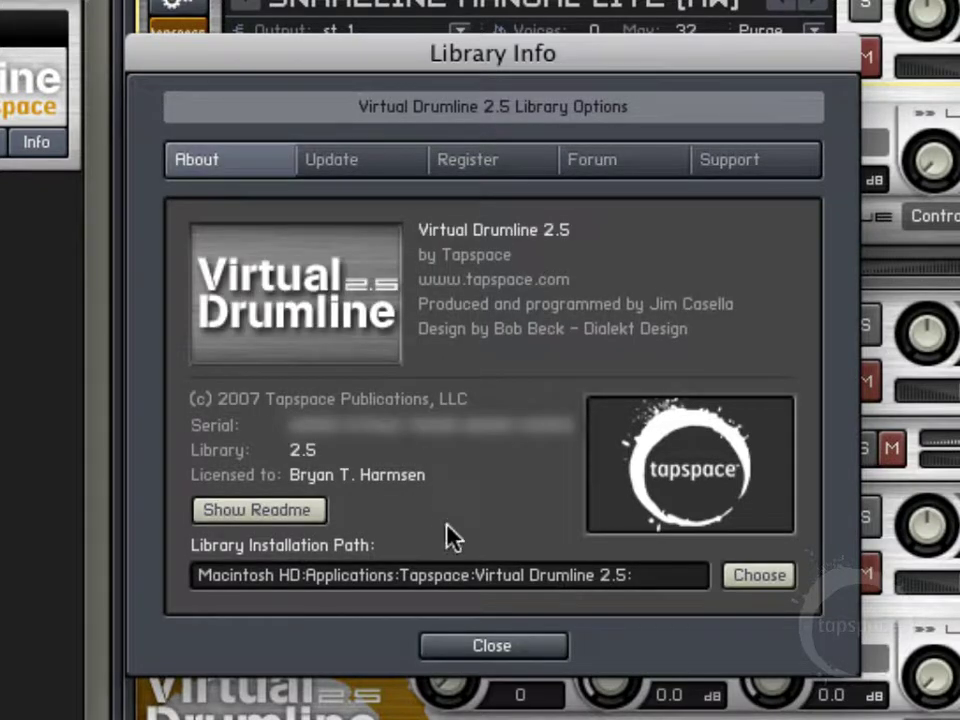
{"action": "left_click", "coordinate": [512, 655]}
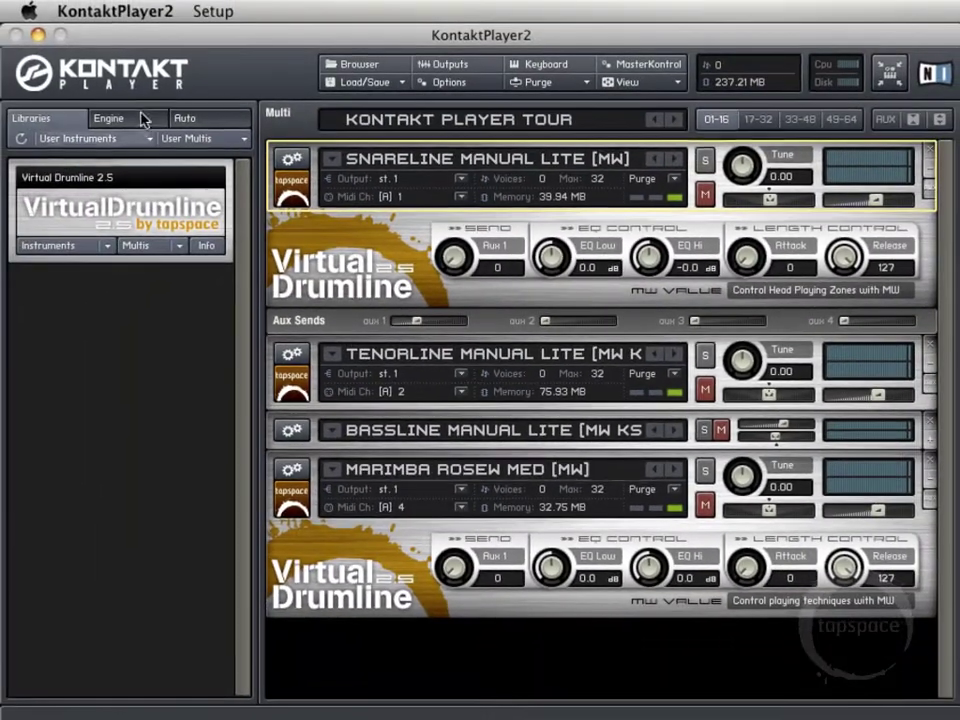
- Examine the engine memory statistics and the MIDI automation entries CC 1, CC 7 and CC 11, and return to the libraries
{"action": "left_click", "coordinate": [112, 105]}
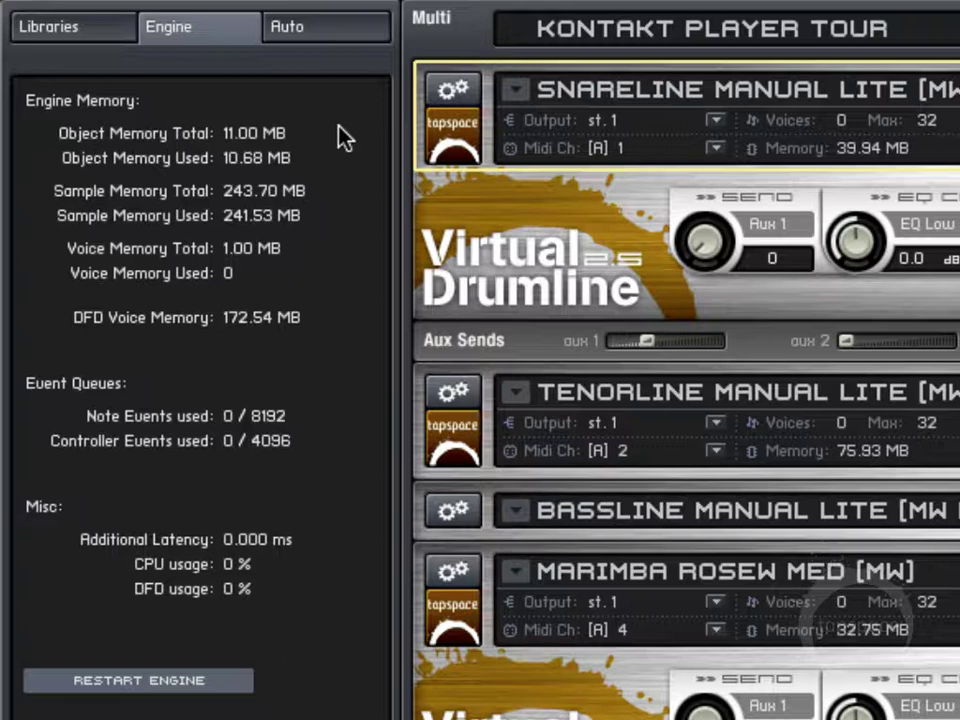
{"action": "left_click", "coordinate": [317, 21]}
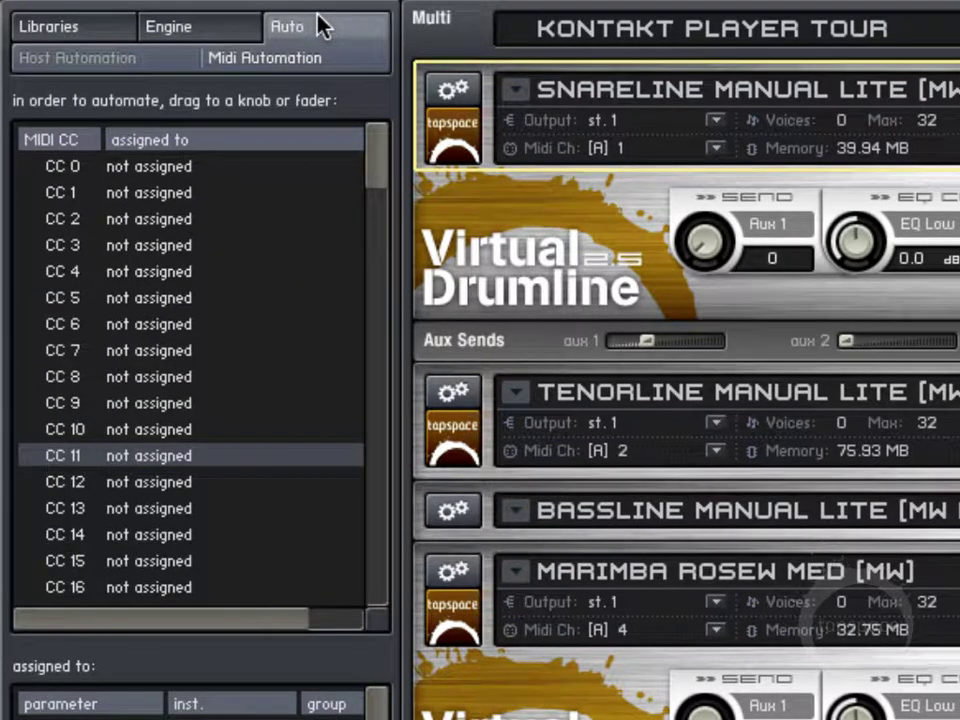
{"action": "left_click", "coordinate": [77, 195]}
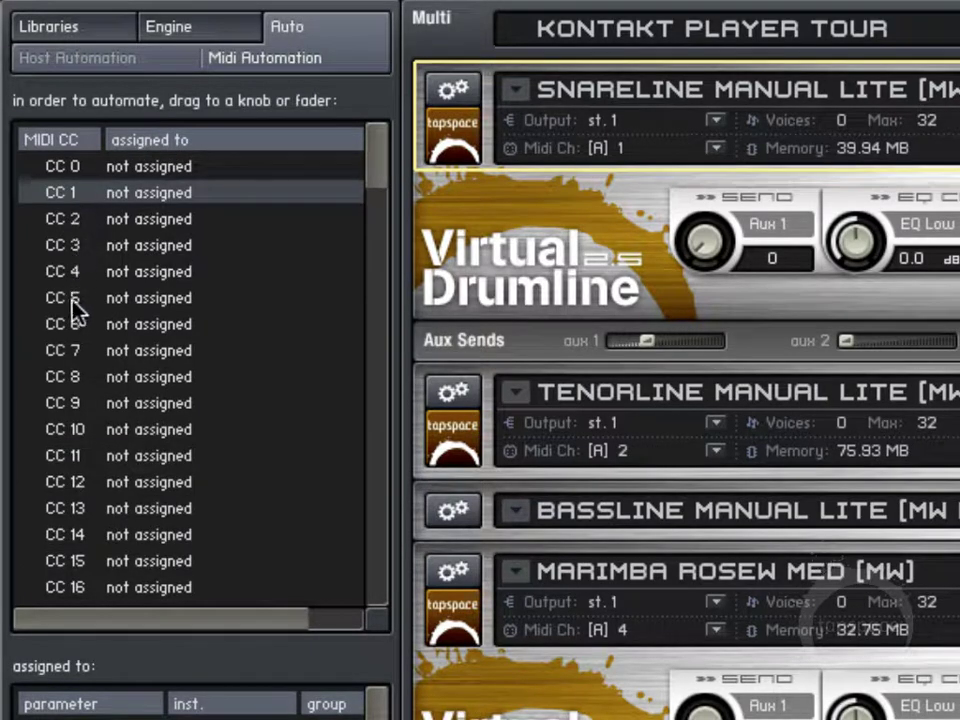
{"action": "left_click", "coordinate": [72, 349]}
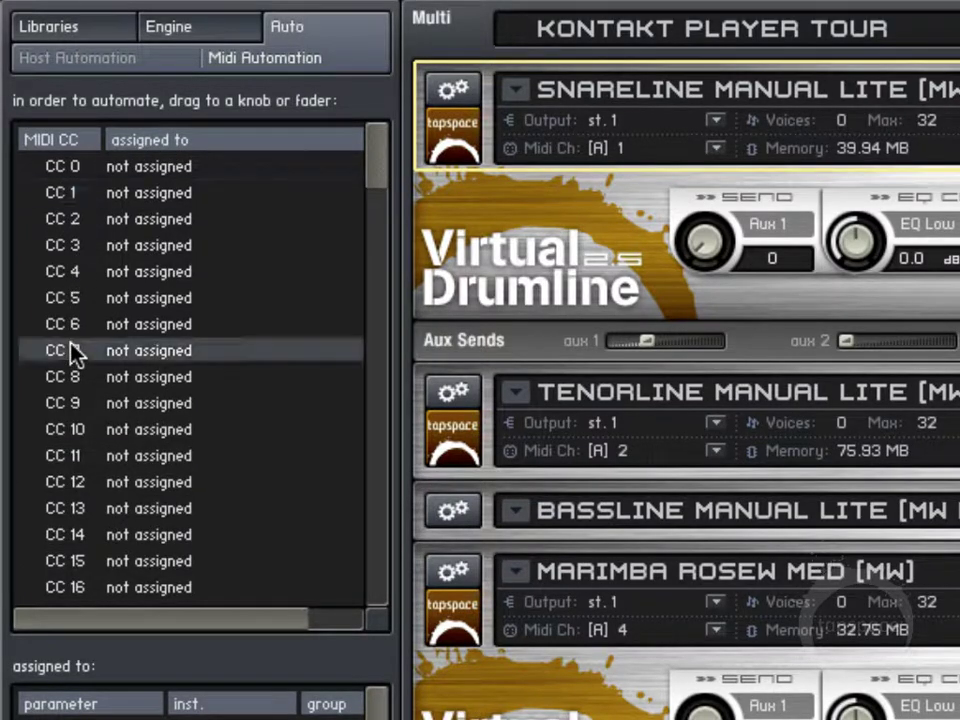
{"action": "left_click", "coordinate": [72, 456]}
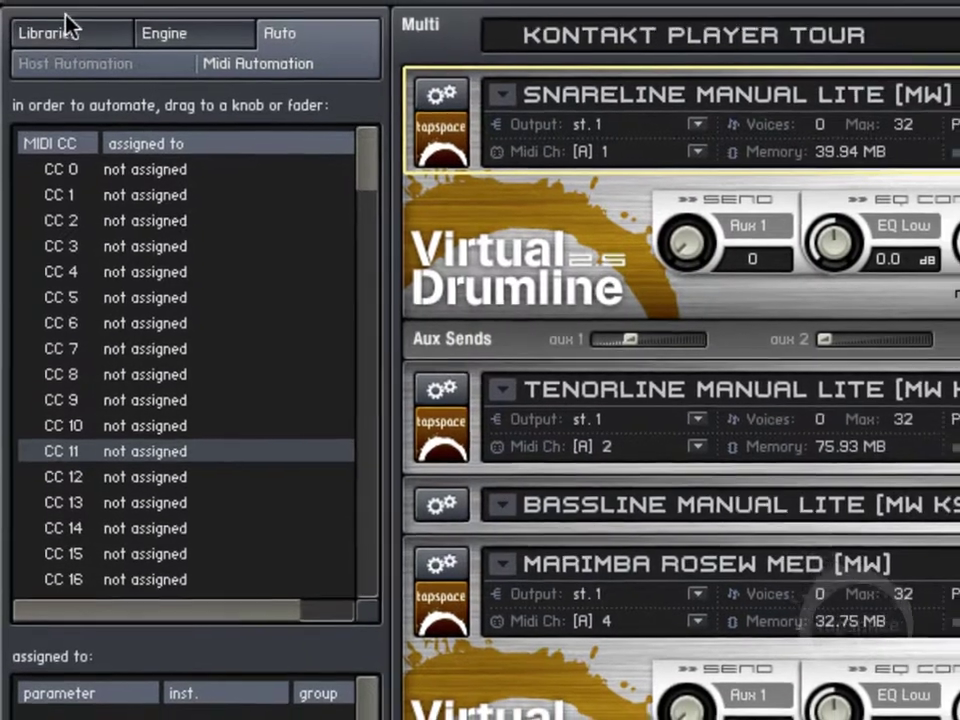
{"action": "left_click", "coordinate": [55, 32]}
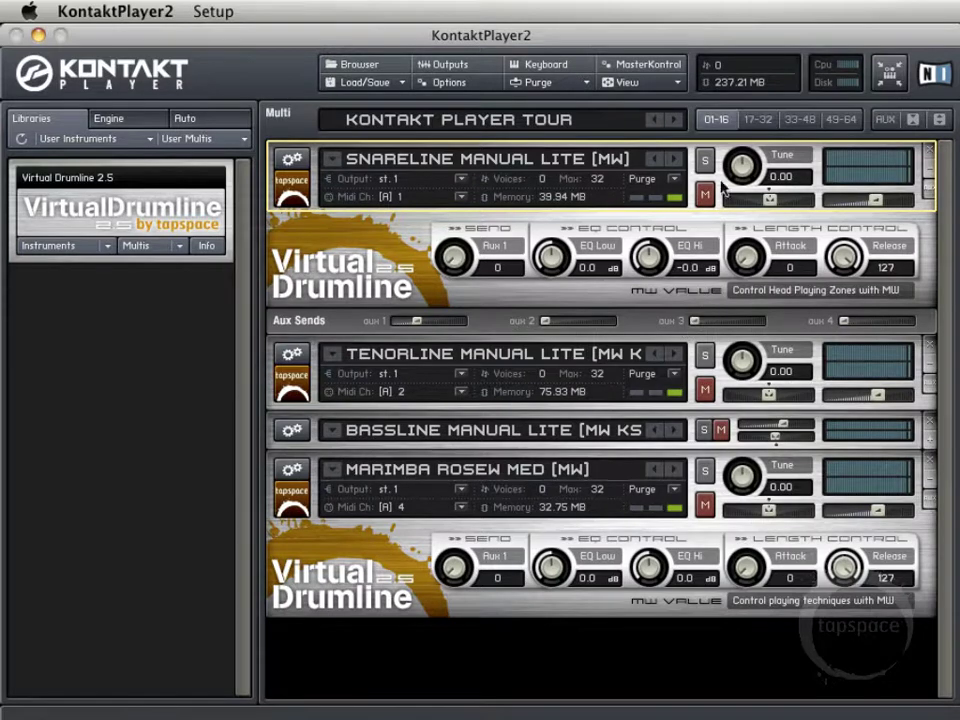
- View the instrument pages 17-32, 33-48 and 49-64 of the multi and return to page 01-16
{"action": "mouse_move", "coordinate": [724, 160]}
{"action": "left_mouse_down"}
{"action": "mouse_move", "coordinate": [722, 300]}
{"action": "mouse_move", "coordinate": [695, 515]}
{"action": "mouse_move", "coordinate": [713, 151]}
{"action": "left_mouse_up"}
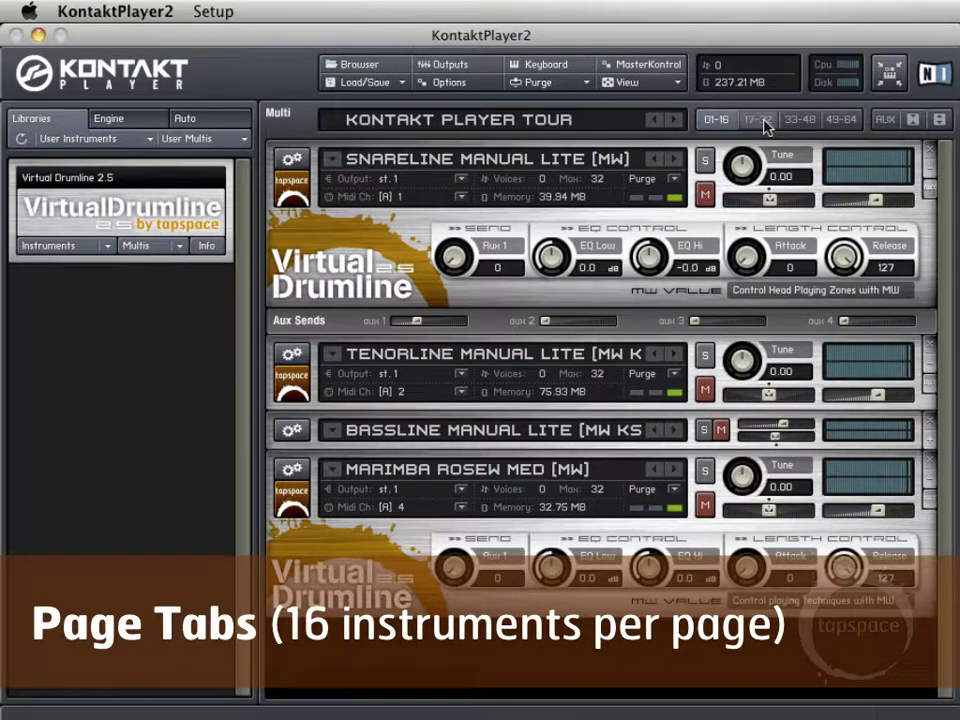
{"action": "left_click", "coordinate": [765, 122]}
{"action": "left_click", "coordinate": [800, 121]}
{"action": "left_click", "coordinate": [845, 122]}
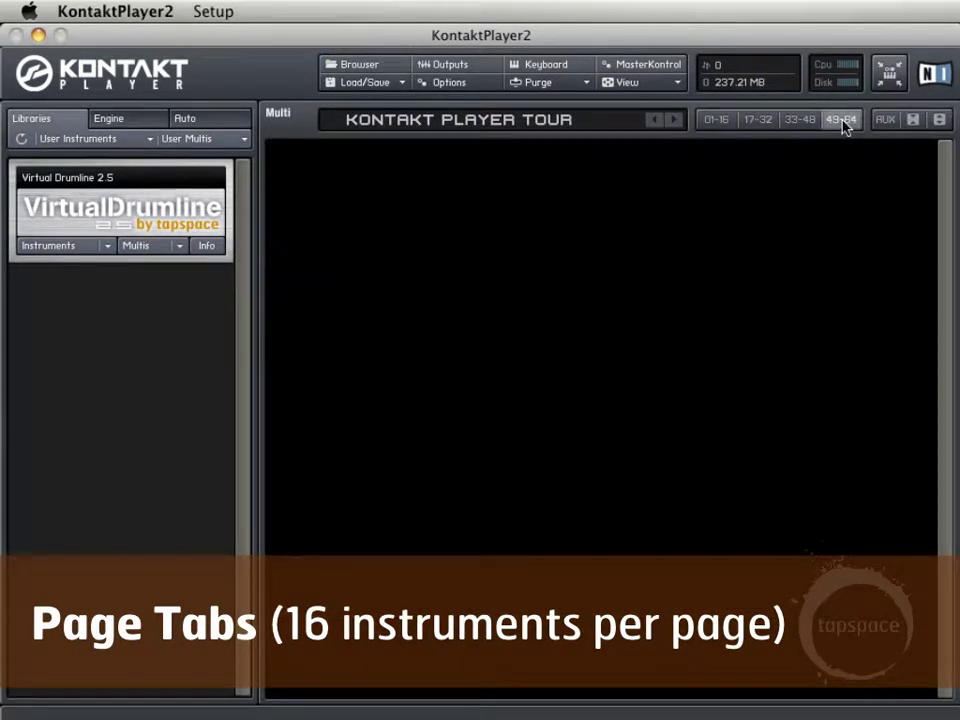
{"action": "left_click", "coordinate": [724, 122]}
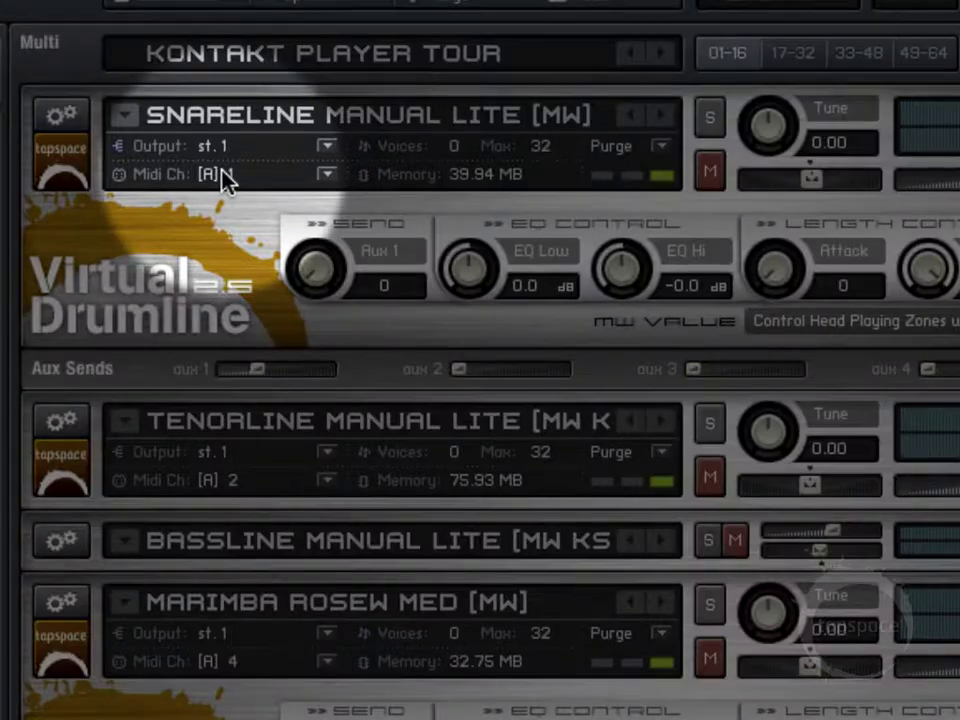
- Examine the MIDI port and channel choices of the Snareline instrument, including Port A channels 1 to 16, and close them
{"action": "left_click", "coordinate": [222, 175]}
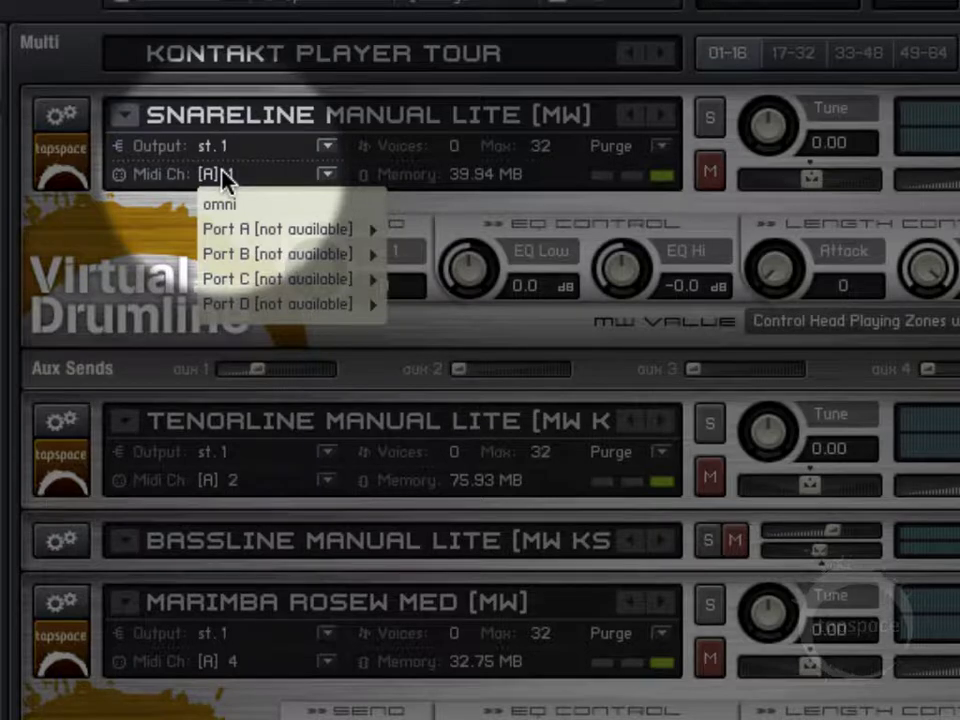
{"action": "mouse_move", "coordinate": [268, 234]}
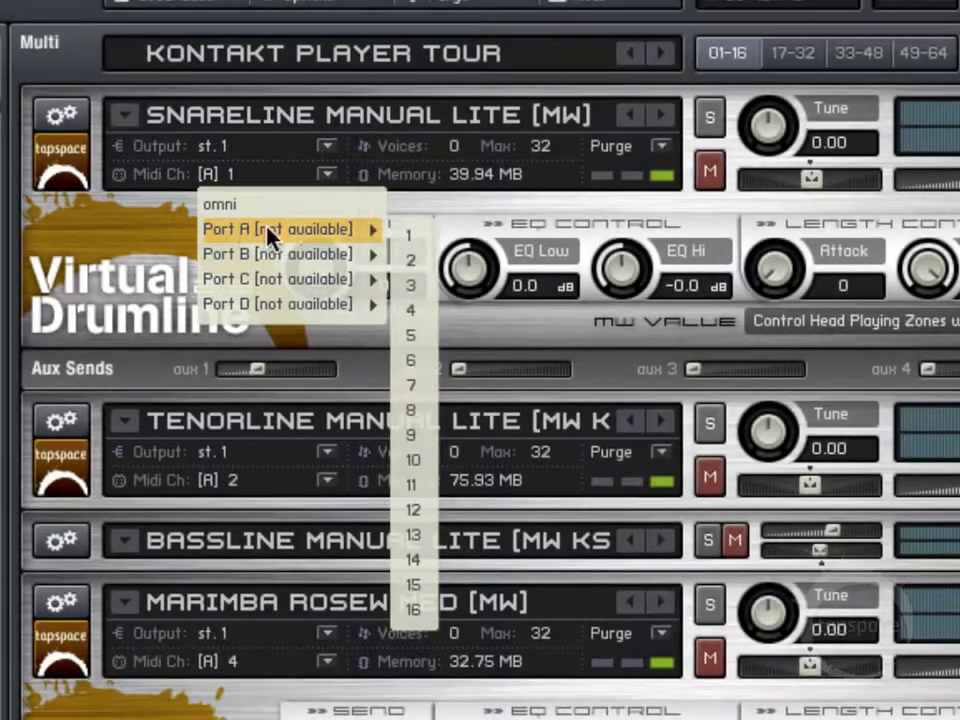
{"action": "left_click", "coordinate": [90, 261]}
- Assign the Bell Tree instrument on page 17-32 to channel 1 of MIDI Port B
{"action": "left_click", "coordinate": [814, 52]}
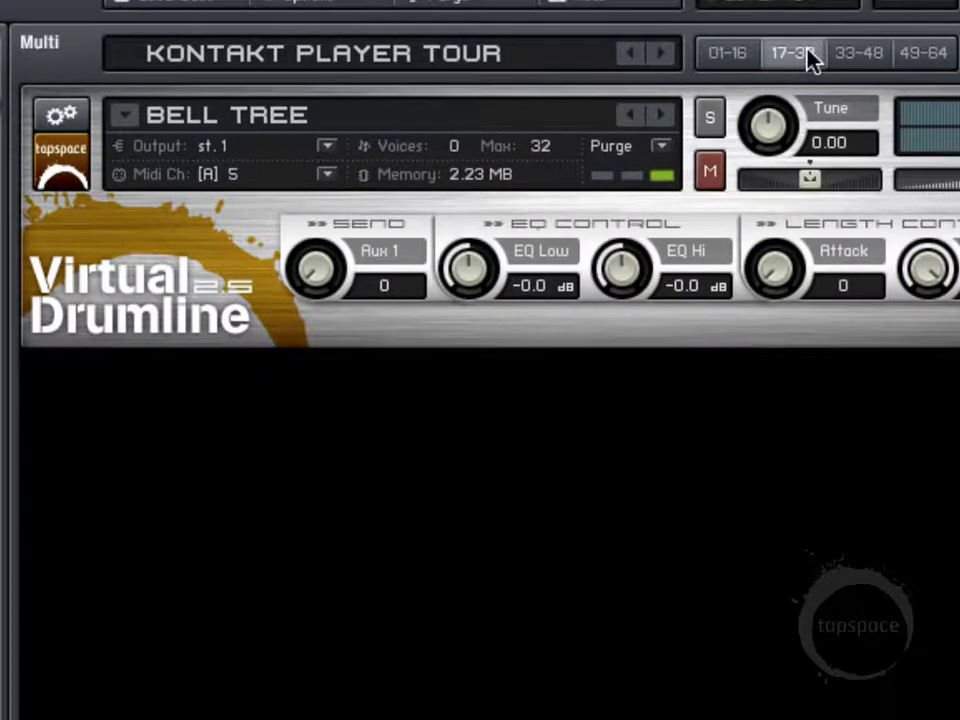
{"action": "left_click", "coordinate": [222, 178]}
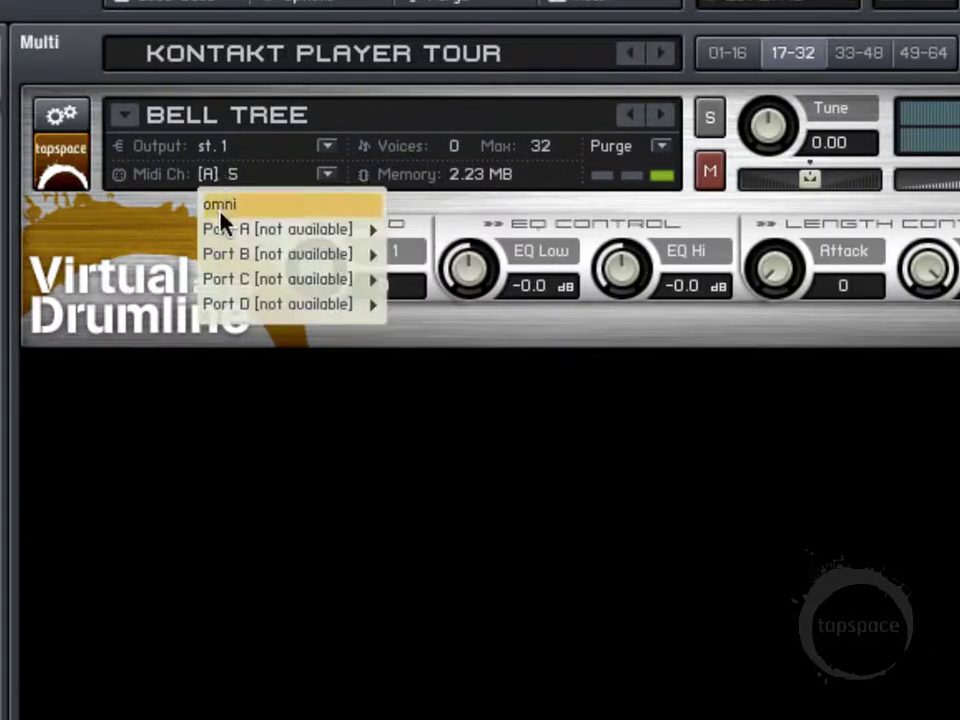
{"action": "mouse_move", "coordinate": [278, 254]}
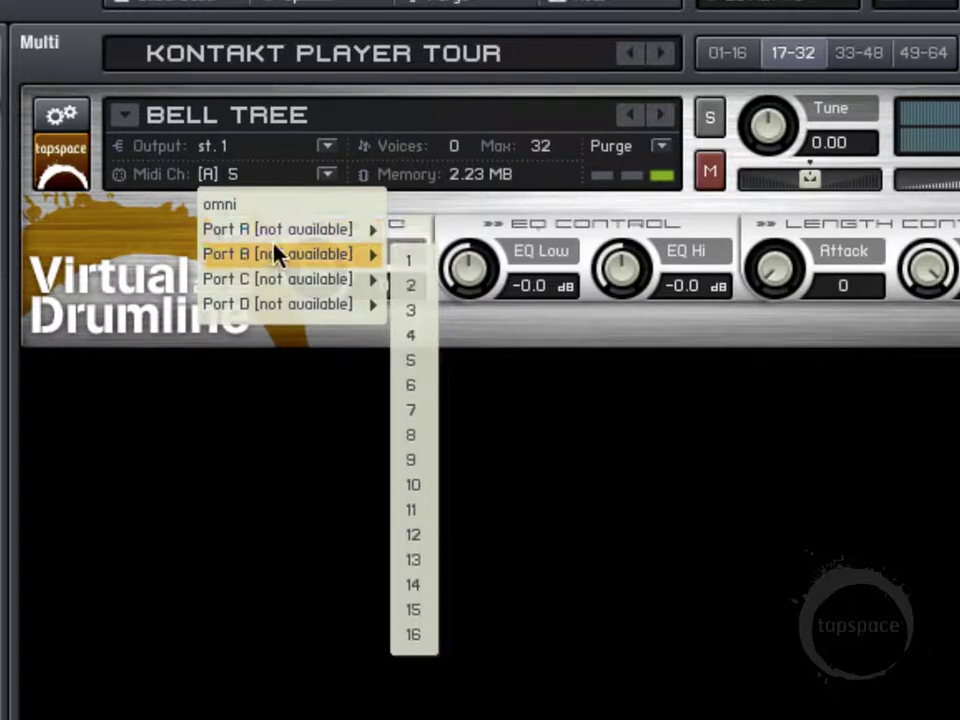
{"action": "left_click", "coordinate": [410, 261]}
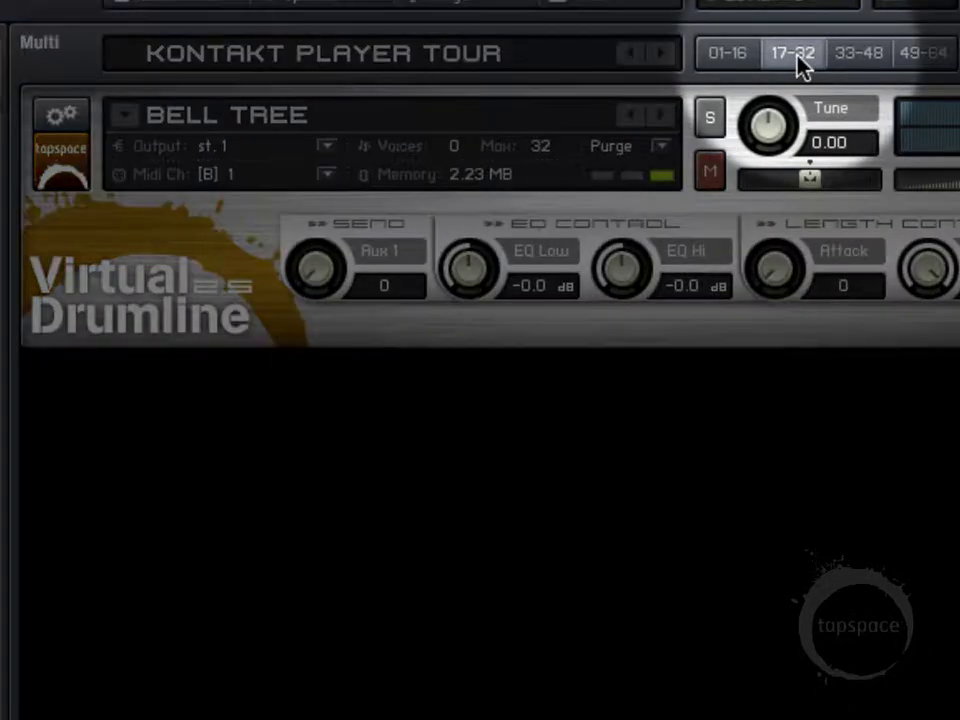
- View the instrument pages 33-48 and 49-64 and return to page 01-16
{"action": "left_click", "coordinate": [868, 58]}
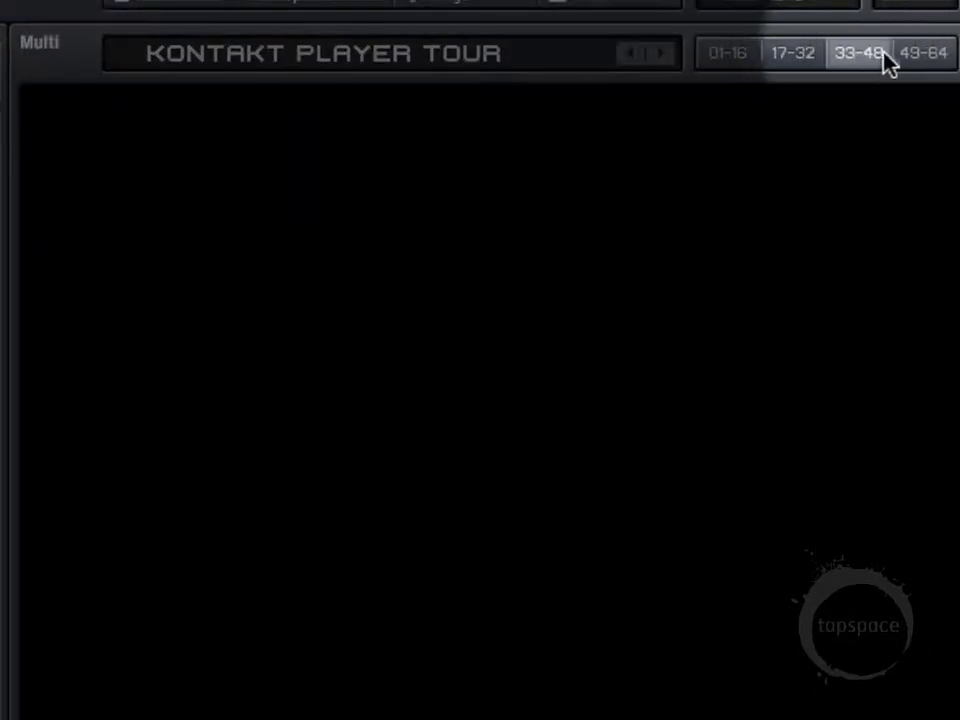
{"action": "left_click", "coordinate": [924, 60]}
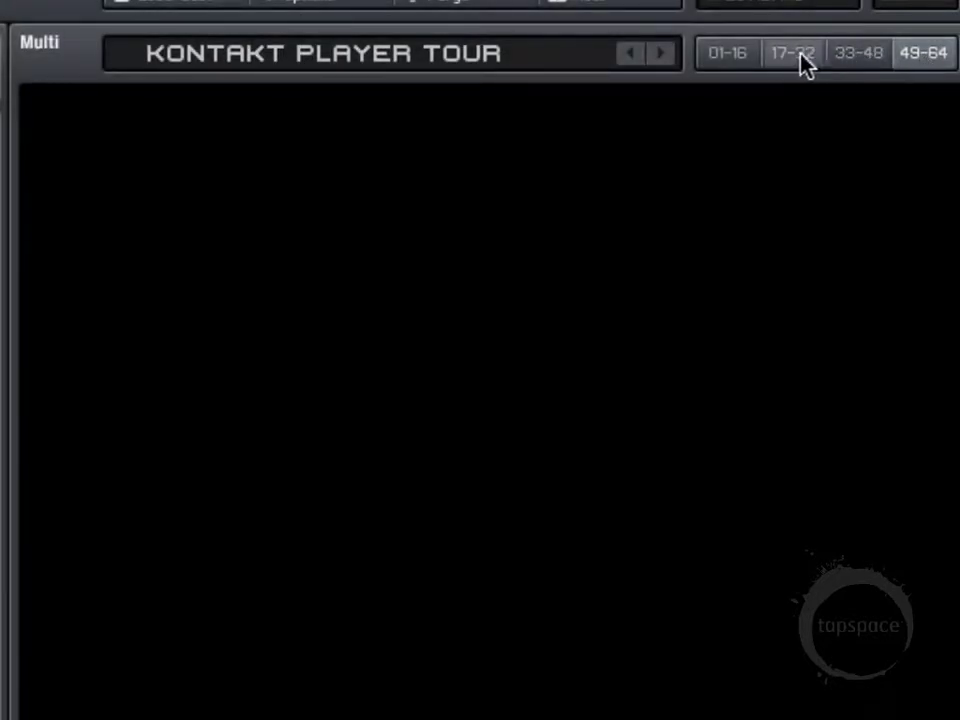
{"action": "left_click", "coordinate": [739, 58]}
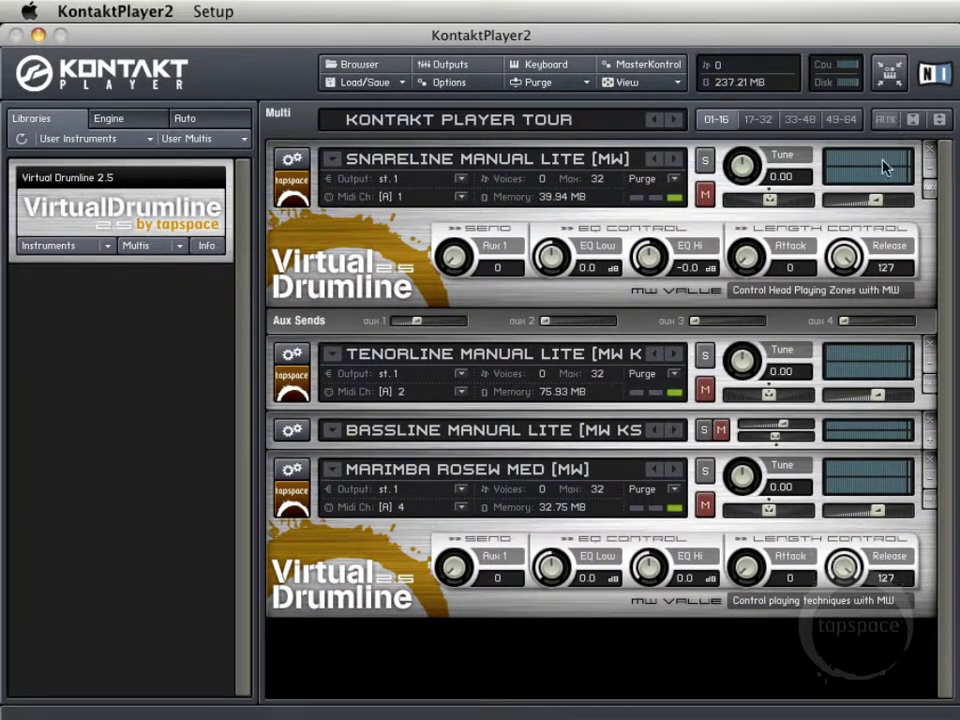
- Show the aux sends of all instruments, hide them all, and display only those of the Snareline
{"action": "left_click", "coordinate": [887, 119]}
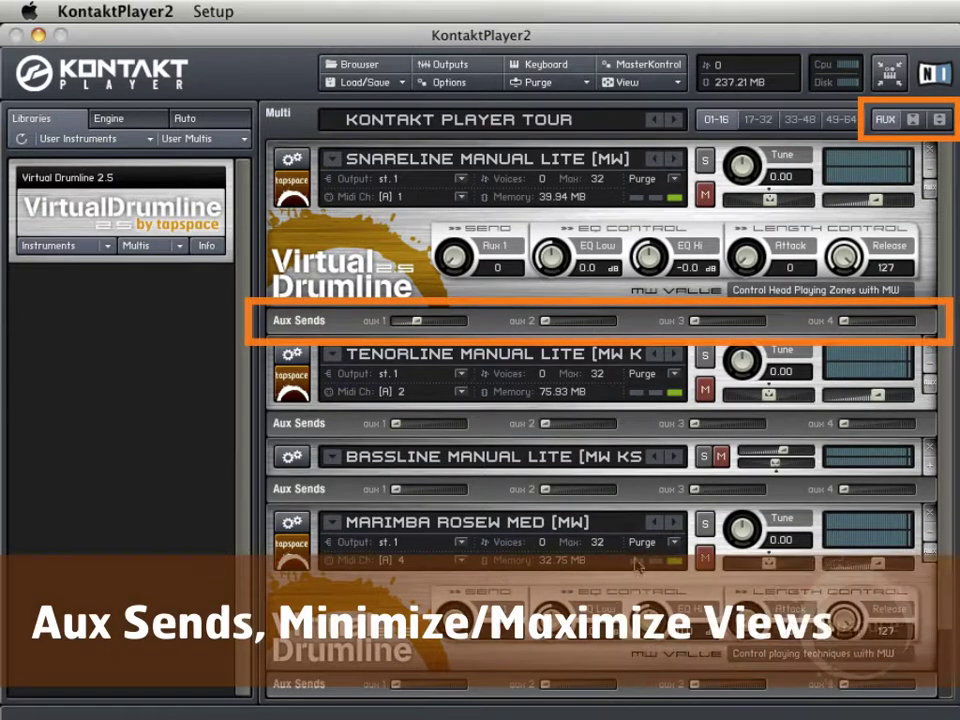
{"action": "left_click", "coordinate": [885, 120]}
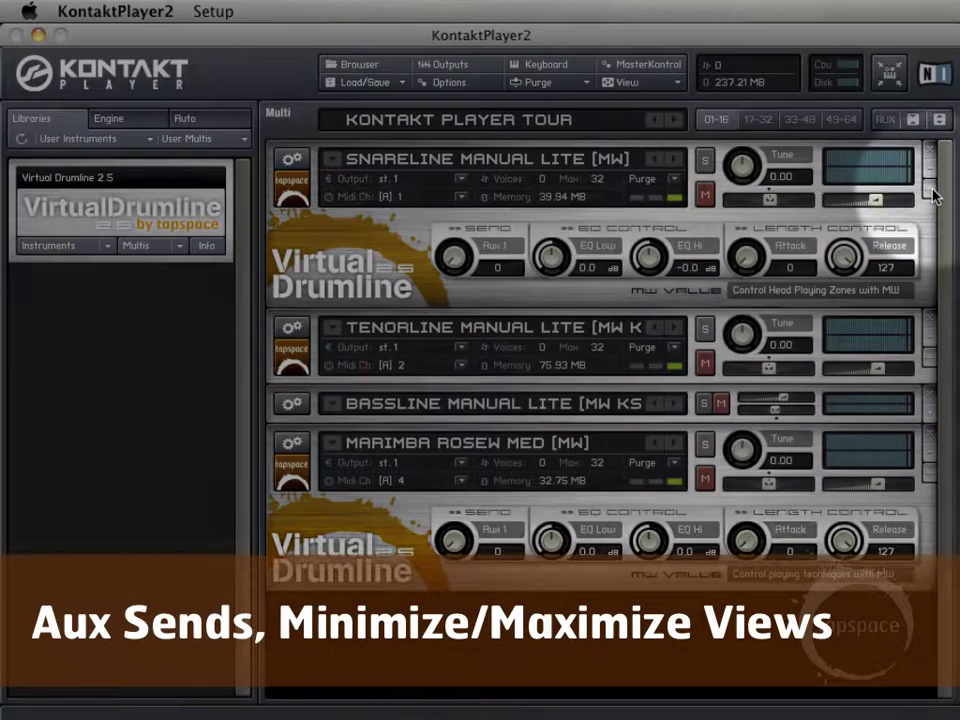
{"action": "left_click", "coordinate": [928, 190]}
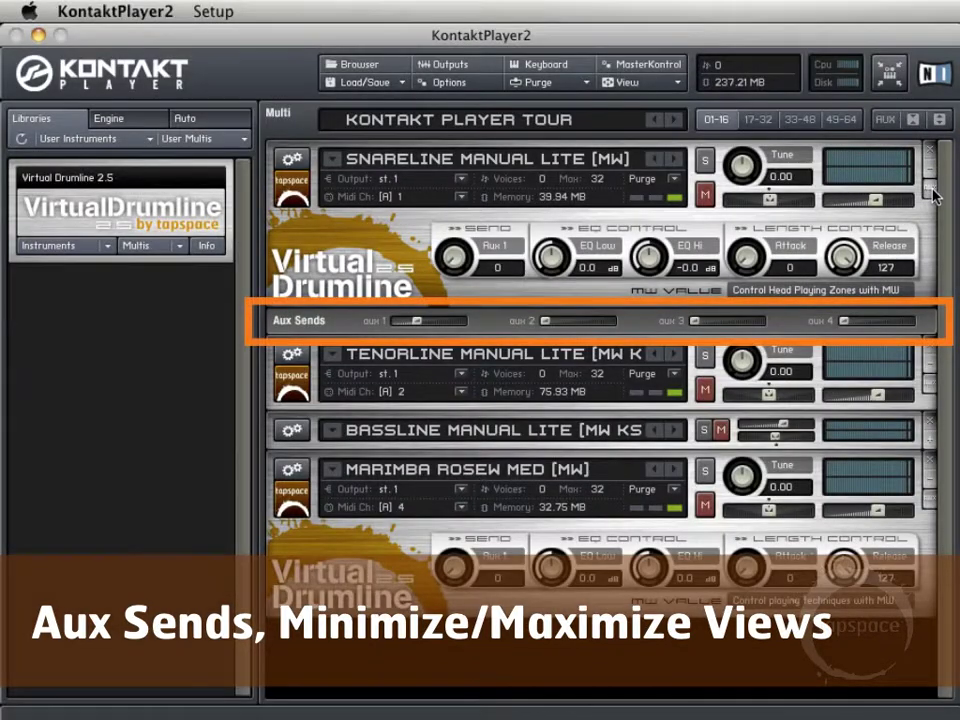
- Minimize all instruments in the multi, maximize them again, and minimize only the Bassline
{"action": "left_click", "coordinate": [913, 119]}
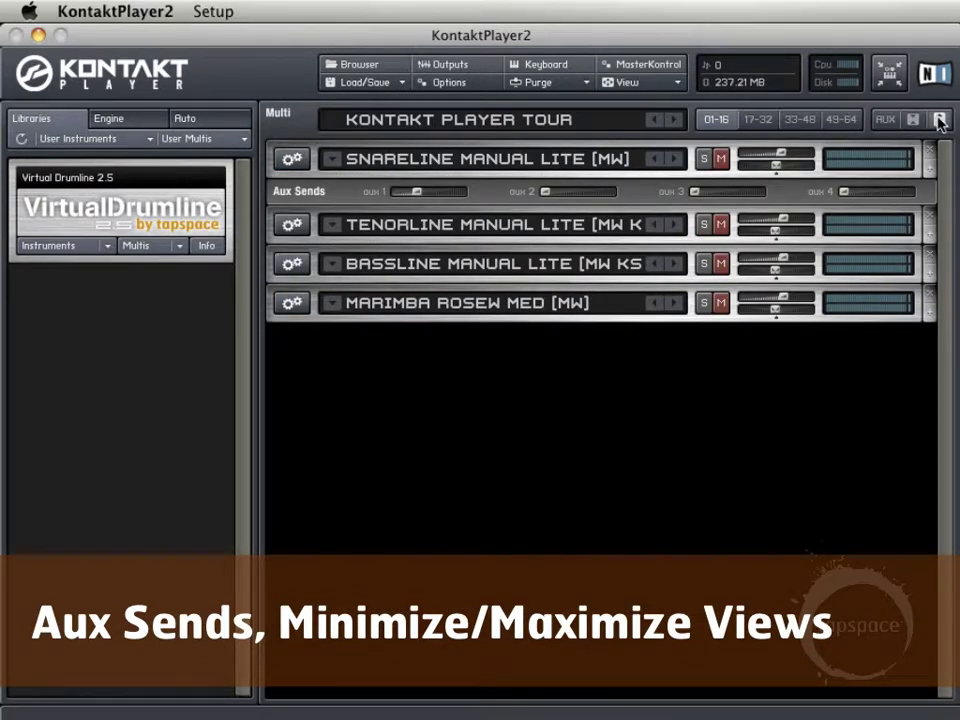
{"action": "left_click", "coordinate": [940, 120]}
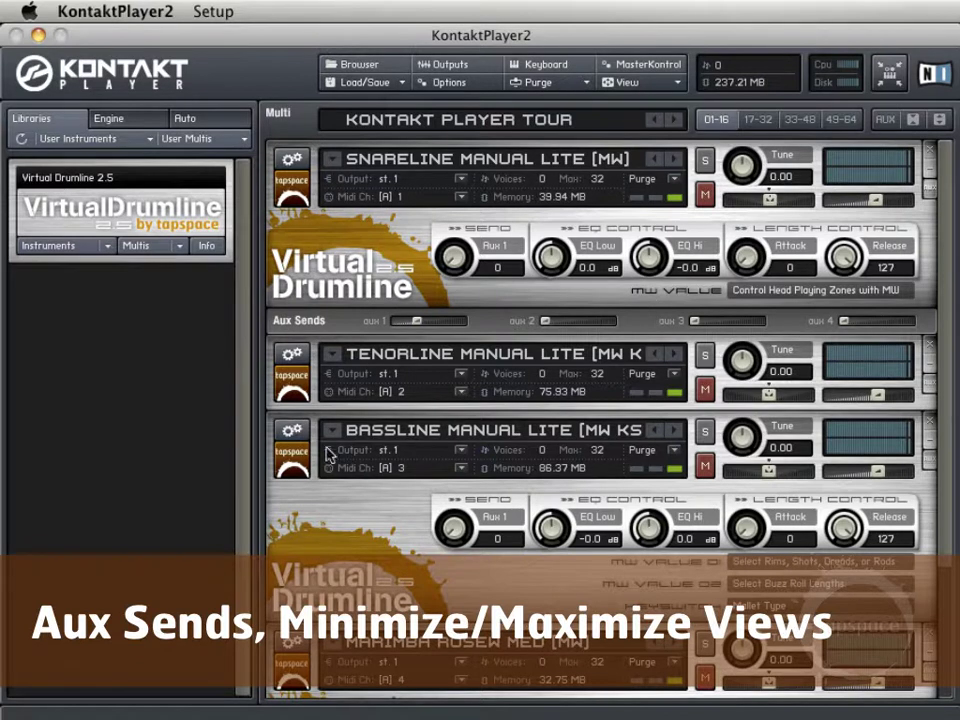
{"action": "left_click", "coordinate": [928, 446]}
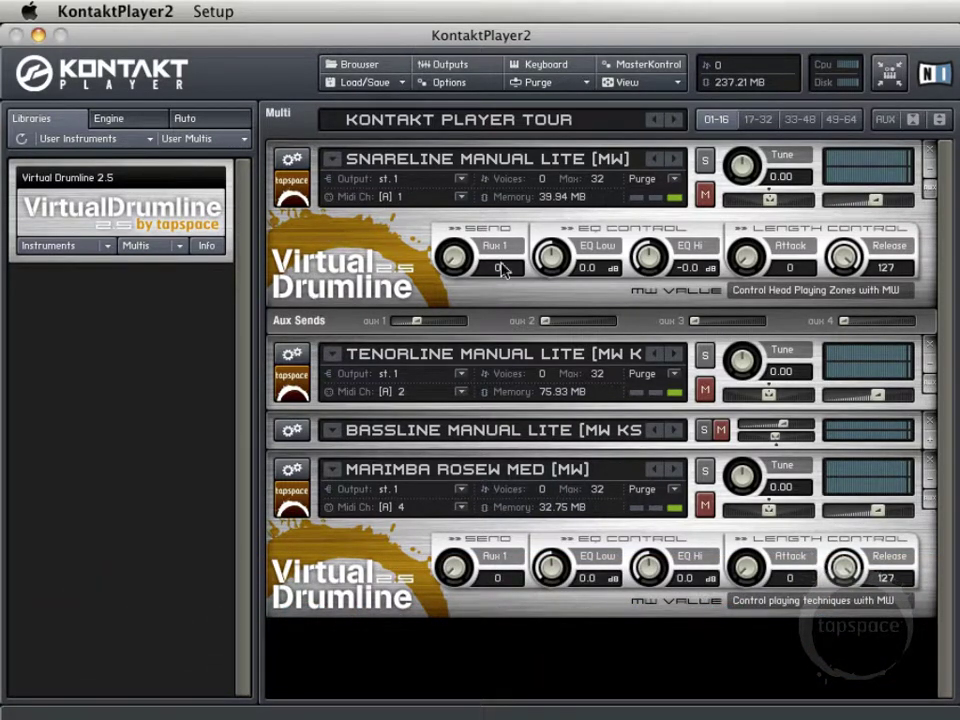
- Examine the Tenorline's performance controls and hide them, and check the Snareline's MIDI channel choices without changing them
{"action": "left_click", "coordinate": [290, 385]}
{"action": "left_click", "coordinate": [290, 385]}
{"action": "left_click", "coordinate": [290, 385]}
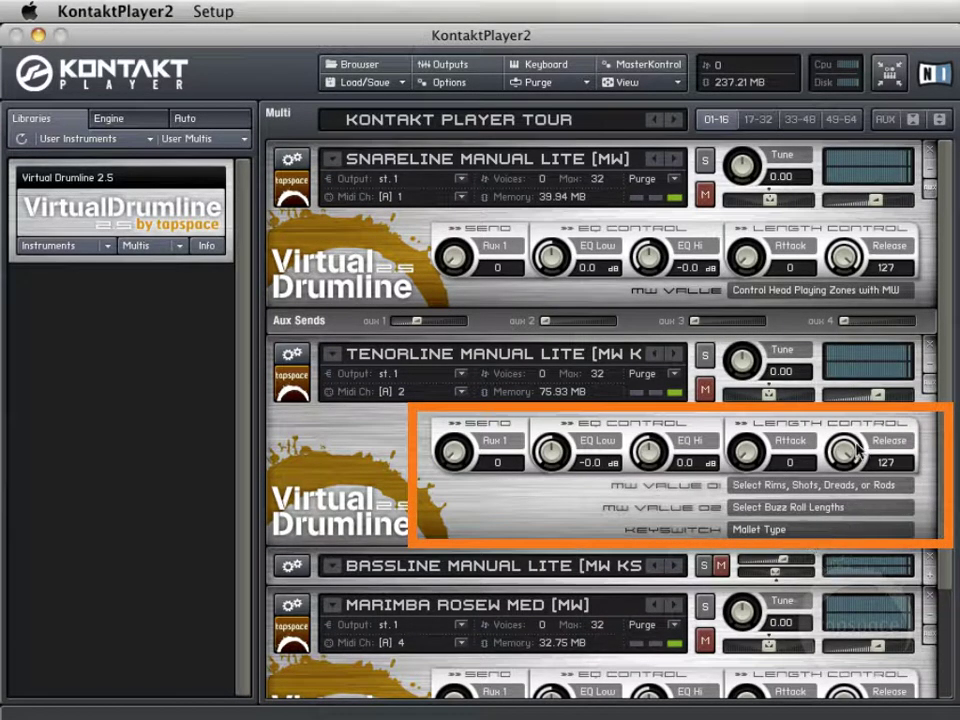
{"action": "left_click", "coordinate": [292, 386]}
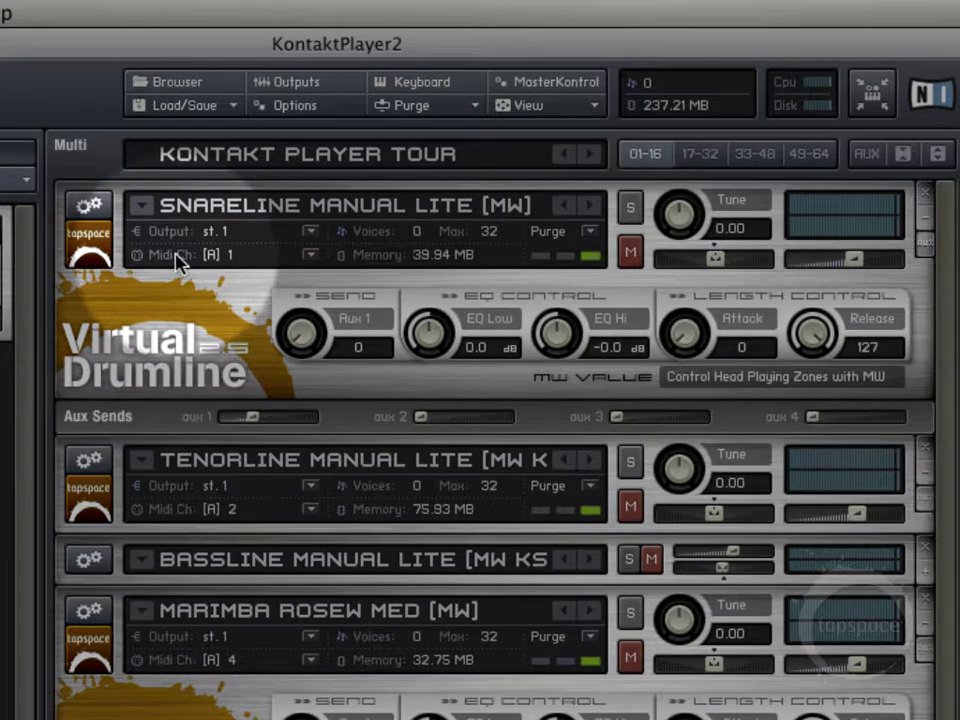
{"action": "left_click", "coordinate": [222, 256]}
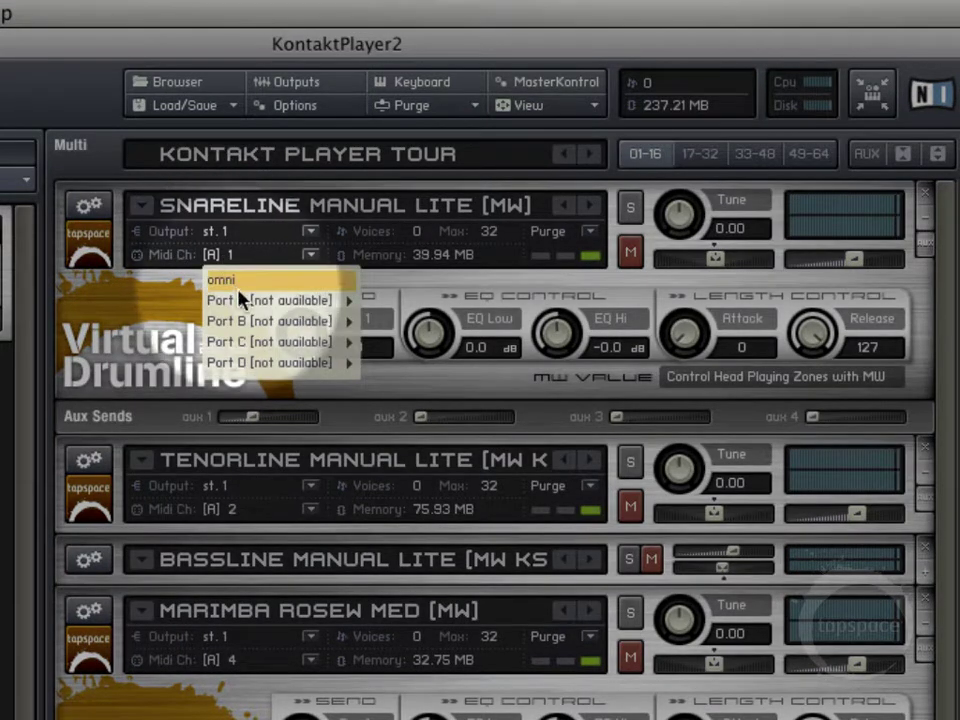
{"action": "left_click", "coordinate": [95, 303]}
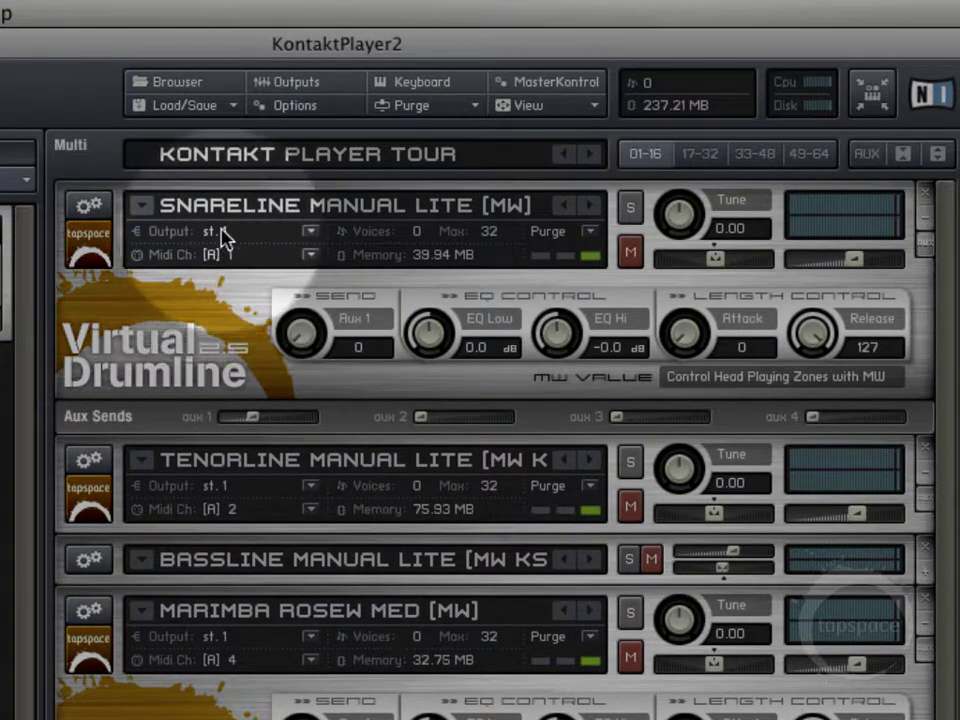
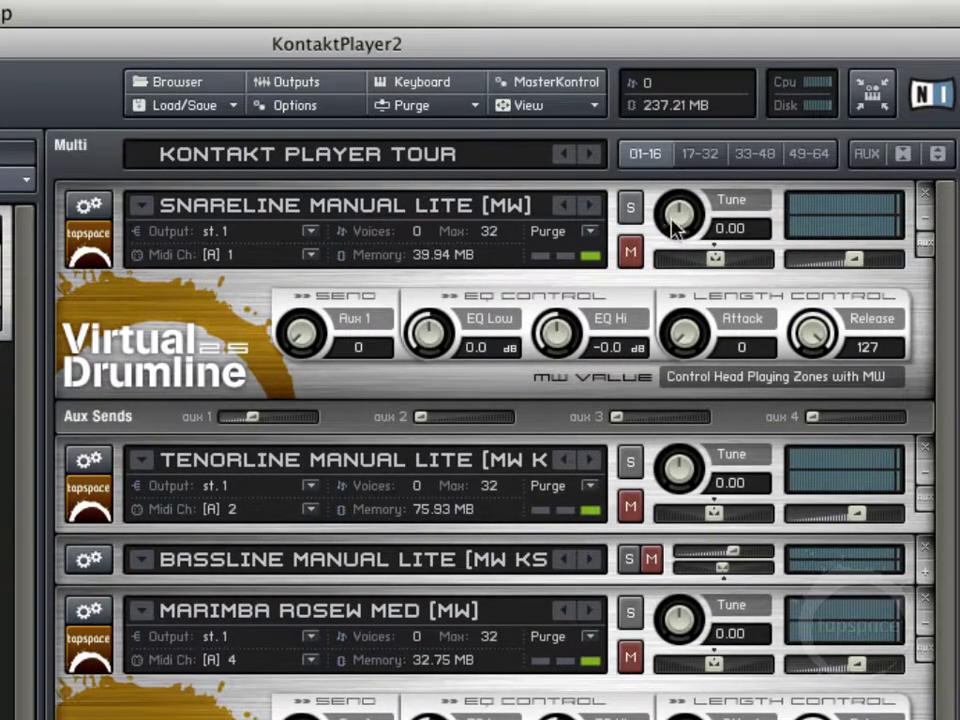
- Adjust the Snareline's mix controls: try tuning 3.00 and return it to 0.00, pan it to 3 R, and lower its volume
{"action": "mouse_move", "coordinate": [683, 215]}
{"action": "left_mouse_down"}
{"action": "mouse_move", "coordinate": [684, 230]}
{"action": "mouse_move", "coordinate": [690, 180]}
{"action": "mouse_move", "coordinate": [694, 209]}
{"action": "left_mouse_up"}
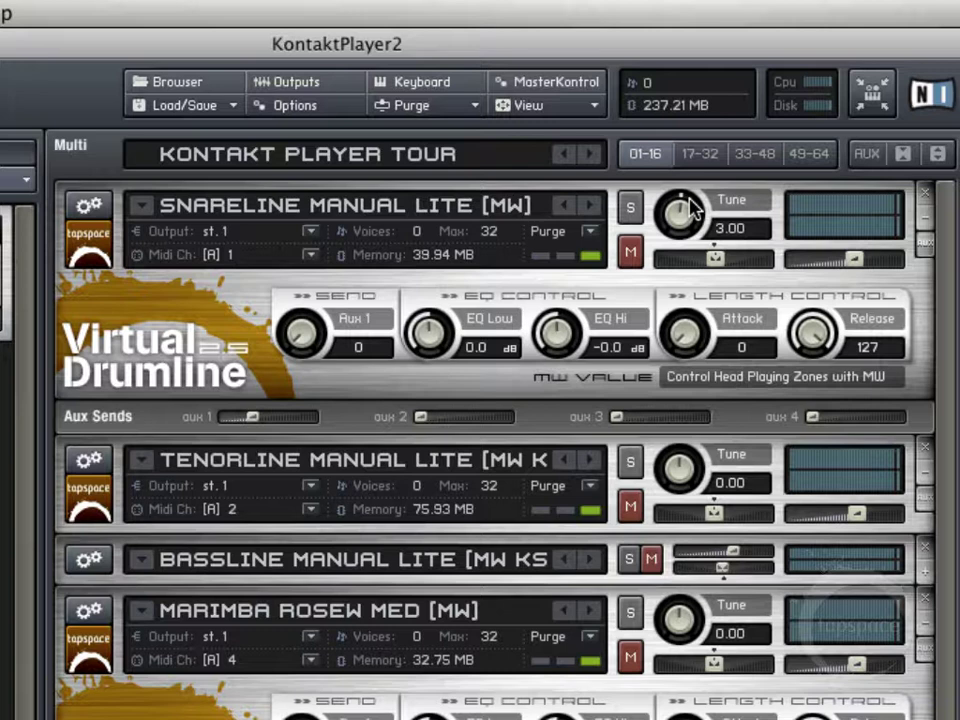
{"action": "left_click_drag", "start_coordinate": [694, 209], "coordinate": [689, 214]}
{"action": "mouse_move", "coordinate": [714, 258]}
{"action": "left_mouse_down"}
{"action": "mouse_move", "coordinate": [695, 265]}
{"action": "mouse_move", "coordinate": [746, 262]}
{"action": "mouse_move", "coordinate": [715, 259]}
{"action": "left_mouse_up"}
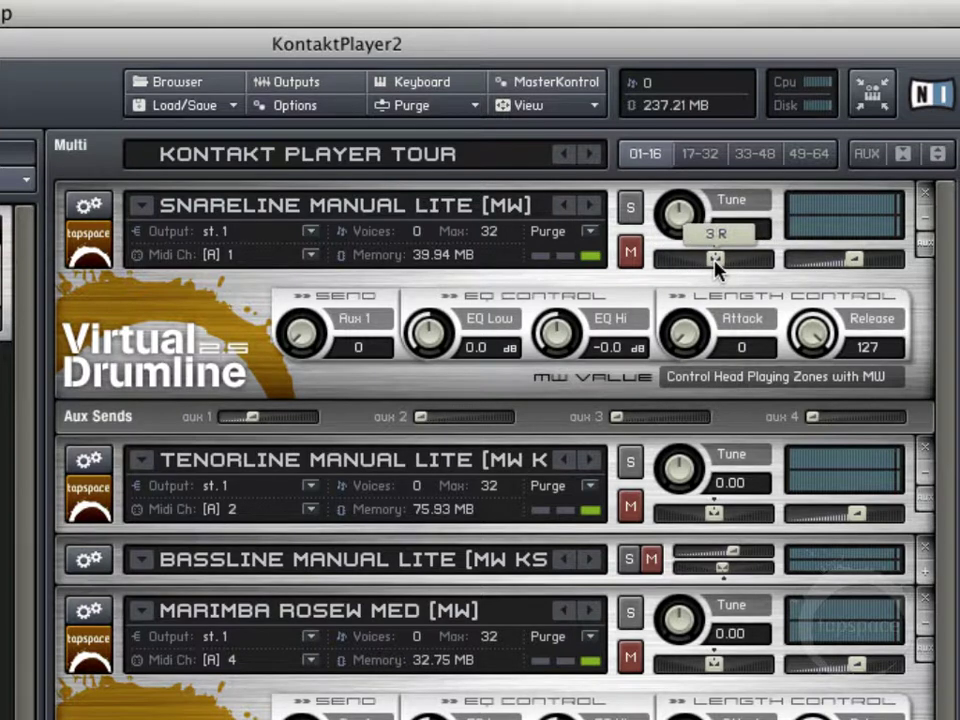
{"action": "mouse_move", "coordinate": [853, 259]}
{"action": "left_mouse_down"}
{"action": "mouse_move", "coordinate": [882, 262]}
{"action": "mouse_move", "coordinate": [836, 258]}
{"action": "left_mouse_up"}
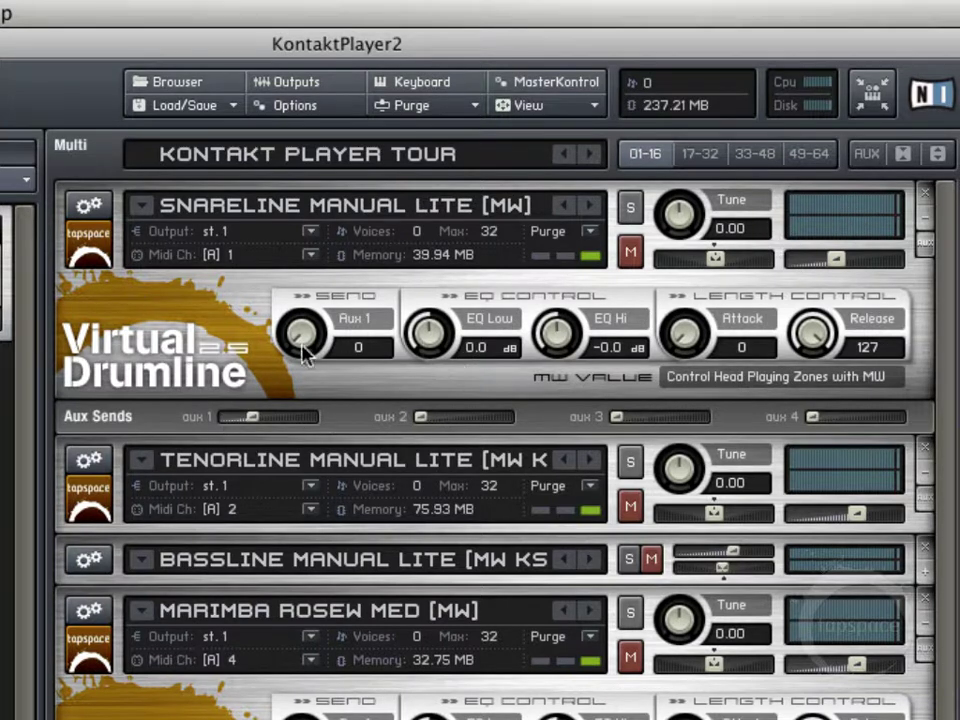
- Review the Snareline's instrument options for voice stealing, transposition, key range and velocity range, and close them
{"action": "left_click", "coordinate": [88, 207]}
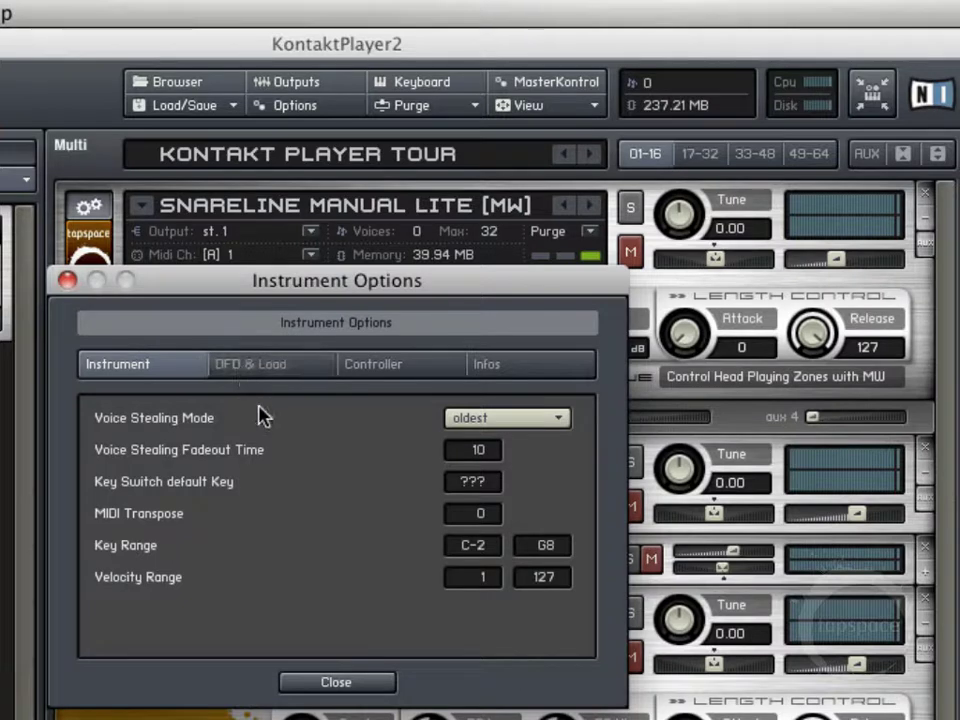
{"action": "left_click", "coordinate": [335, 683]}
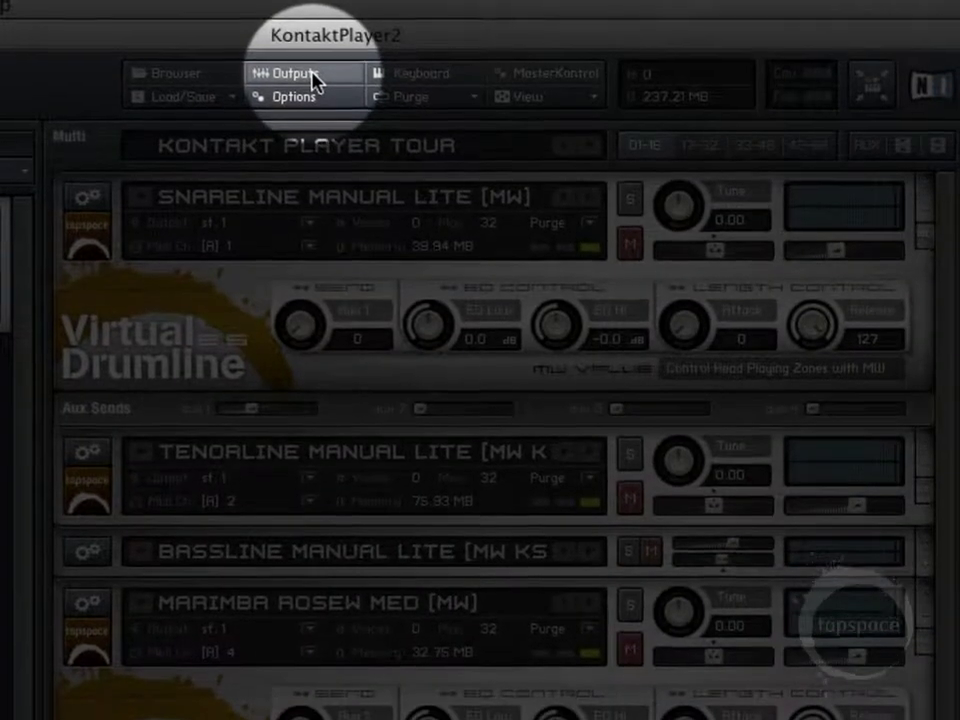
- In the output mixer, view the insert effects available for channel st. 1, set the aux 1 level to -0.5, and close the mixer
{"action": "left_click", "coordinate": [315, 85]}
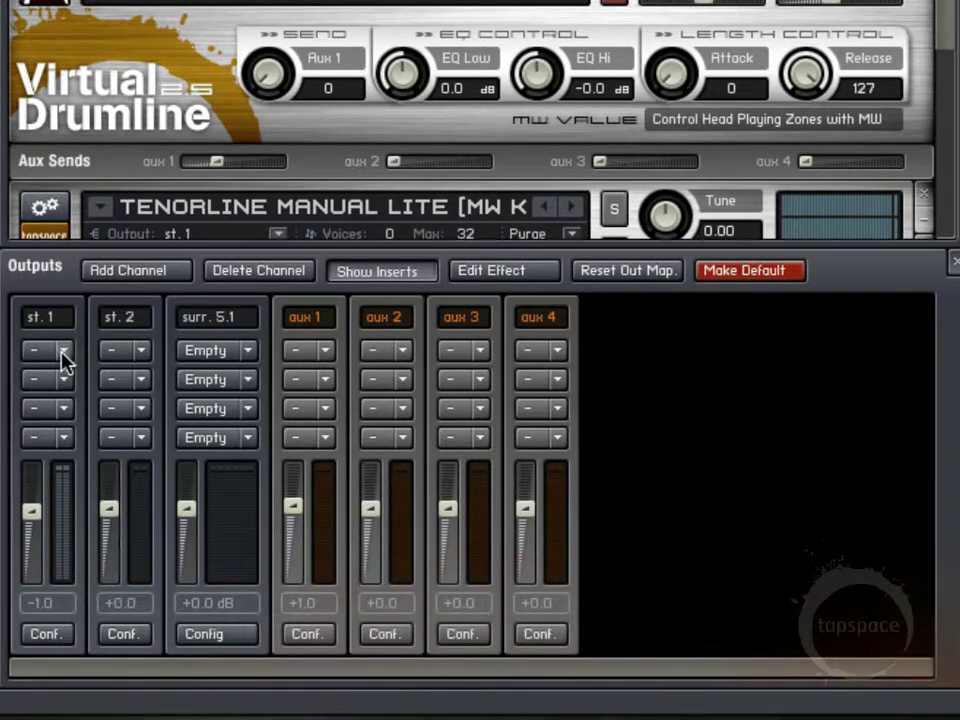
{"action": "left_click", "coordinate": [64, 352]}
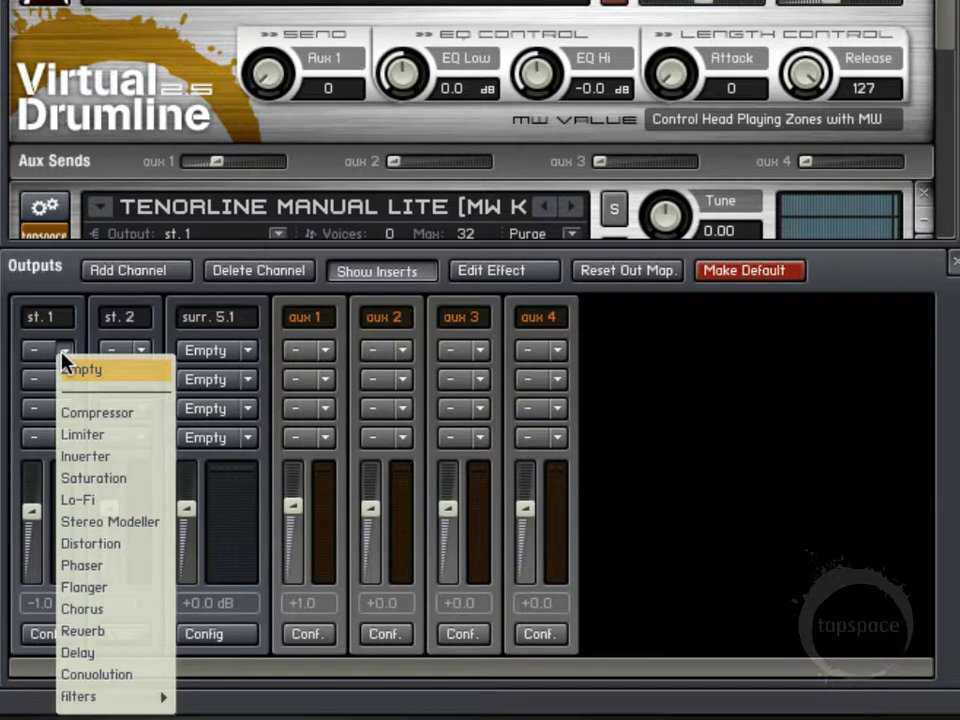
{"action": "left_click", "coordinate": [88, 348]}
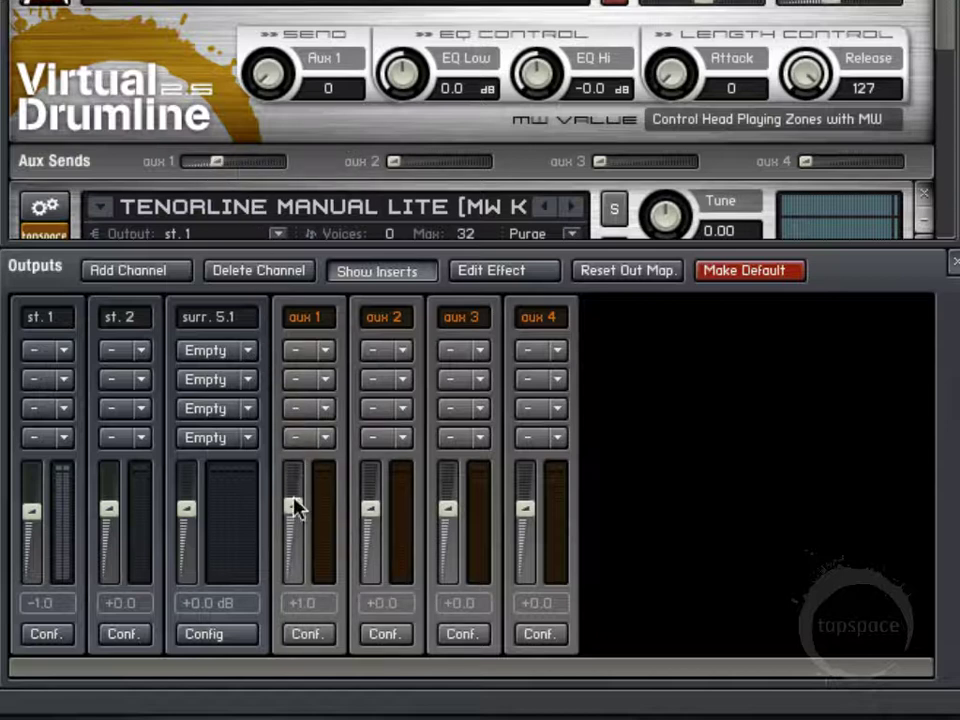
{"action": "mouse_move", "coordinate": [294, 513]}
{"action": "left_mouse_down"}
{"action": "mouse_move", "coordinate": [294, 572]}
{"action": "mouse_move", "coordinate": [292, 506]}
{"action": "left_mouse_up"}
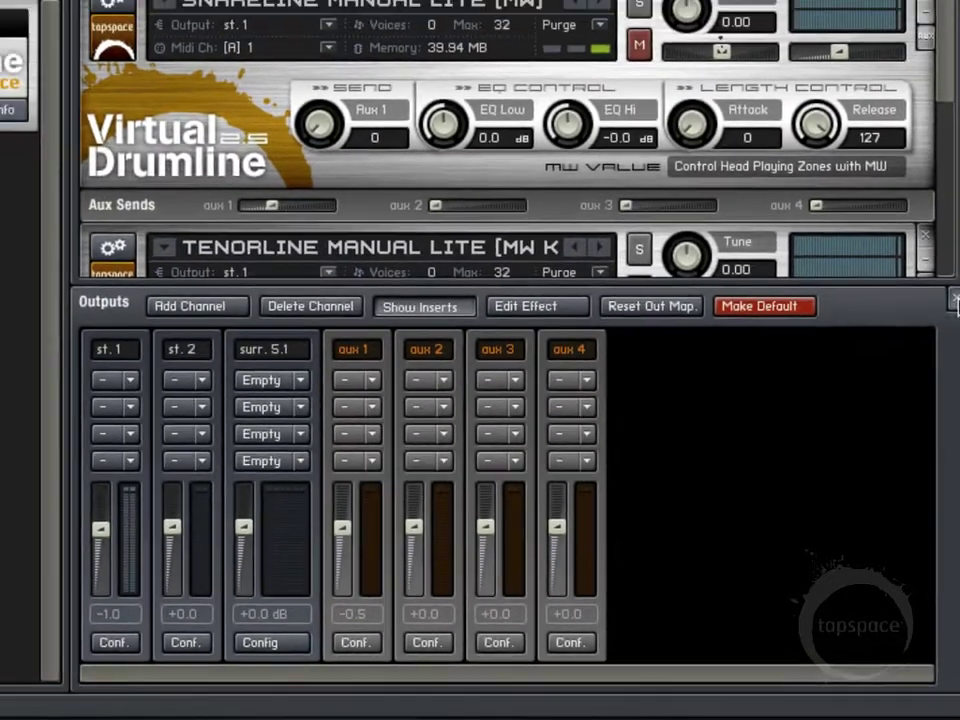
{"action": "left_click", "coordinate": [953, 262]}
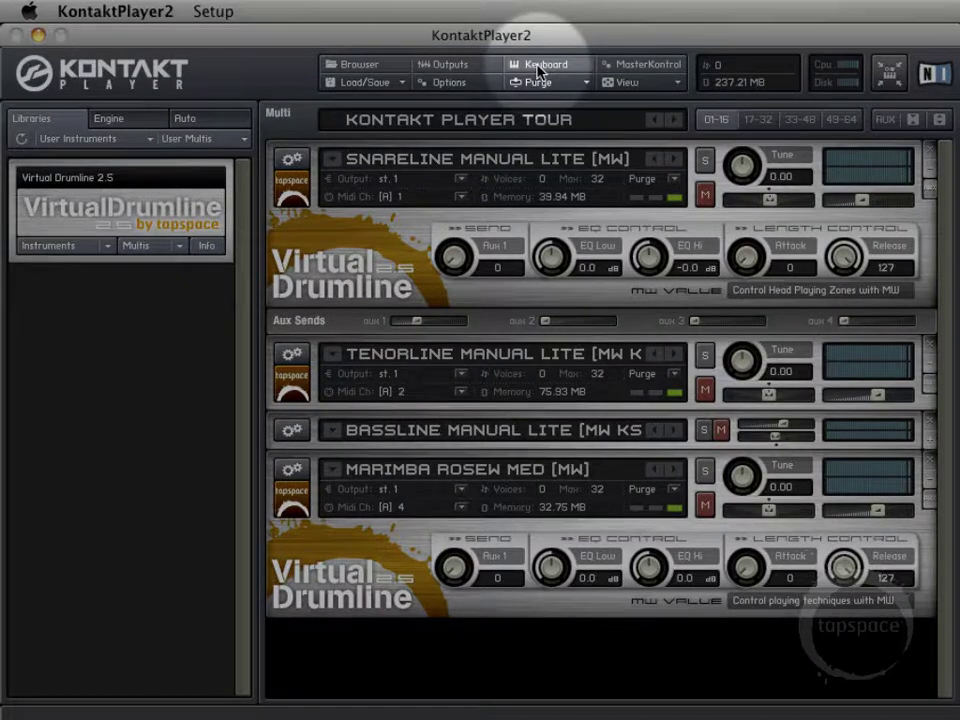
- Show the on-screen keyboard and select the Tenorline instrument to display its key mapping
{"action": "left_click", "coordinate": [539, 69]}
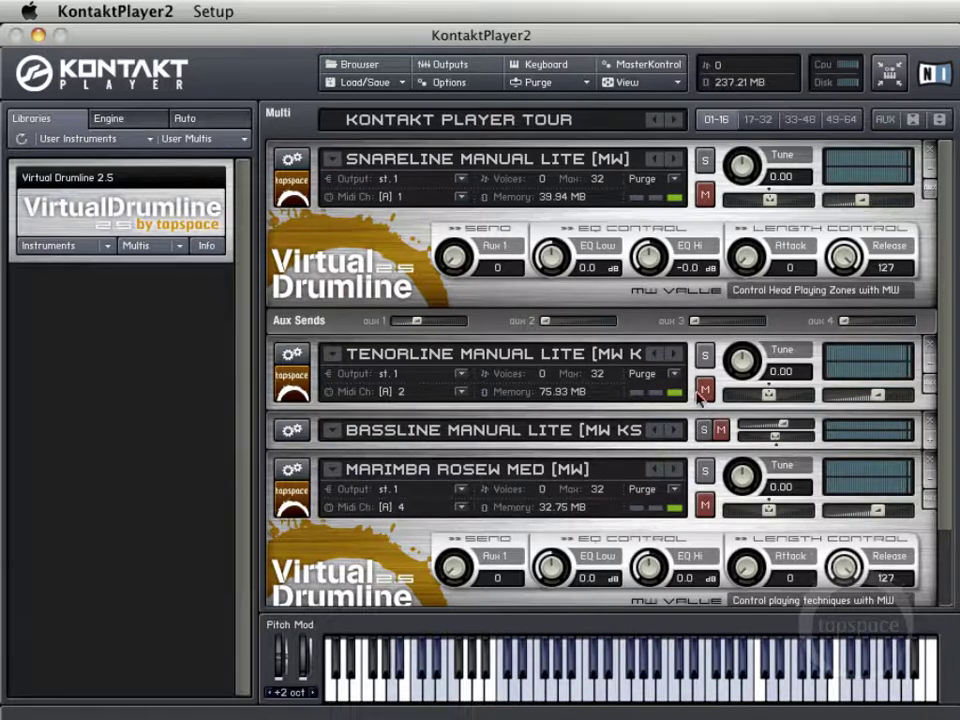
{"action": "left_click", "coordinate": [720, 349]}
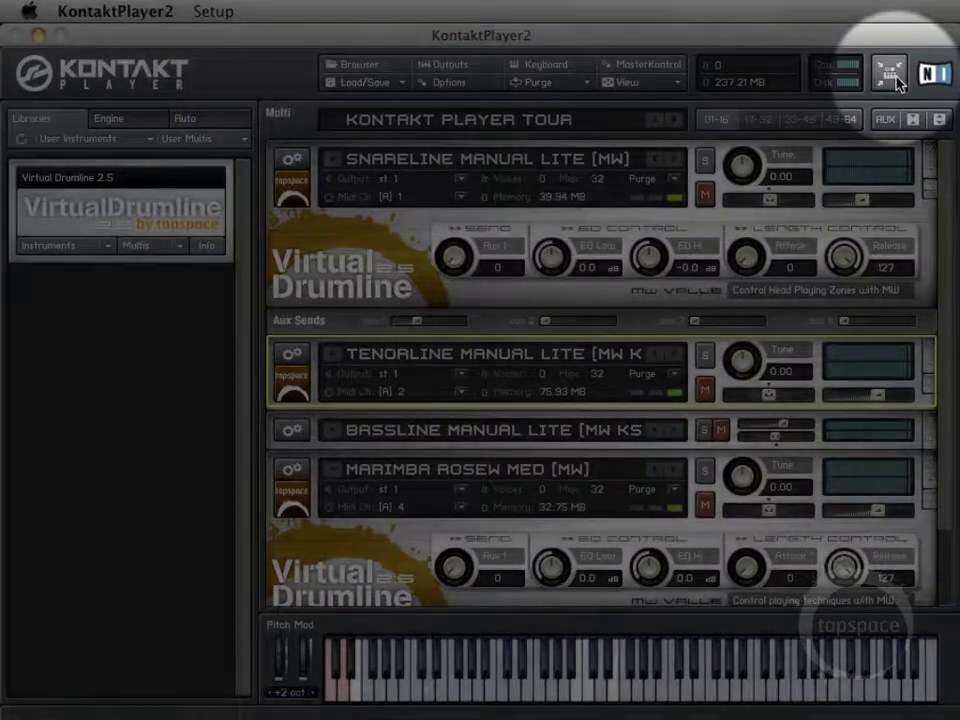
- Switch to the compact single-instrument view, hide its on-screen keyboard and show it again
{"action": "left_click", "coordinate": [897, 84]}
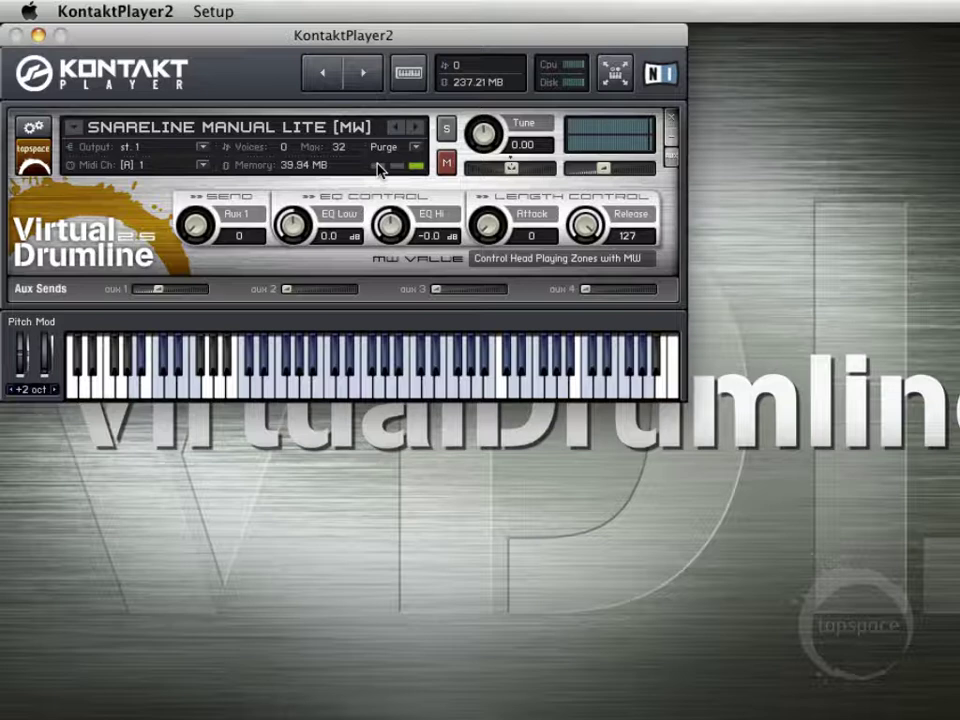
{"action": "left_click", "coordinate": [420, 71]}
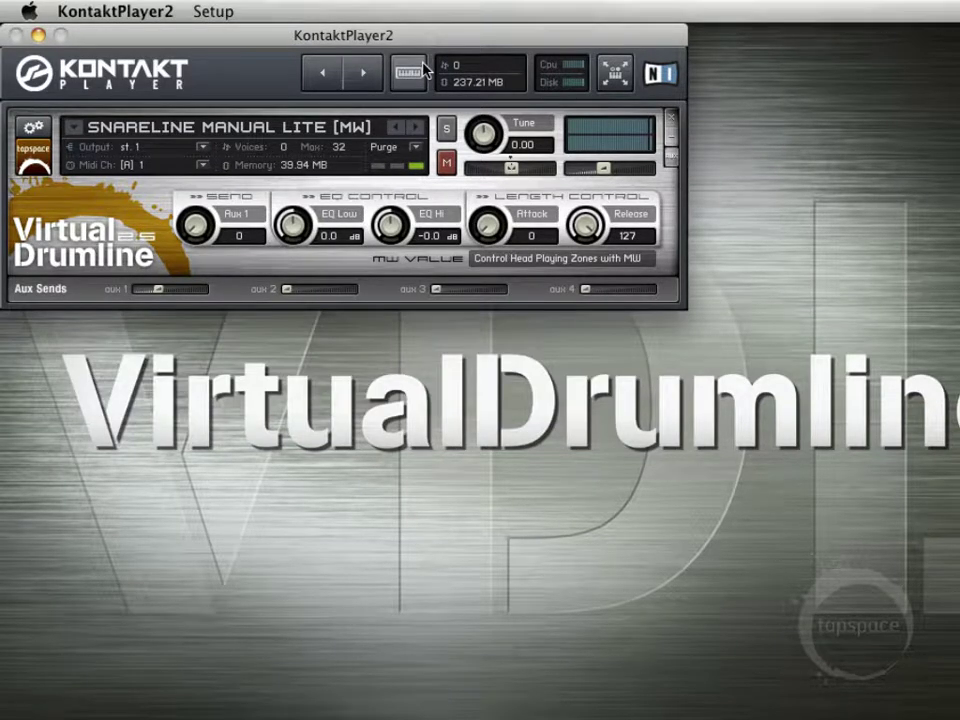
{"action": "left_click", "coordinate": [423, 70]}
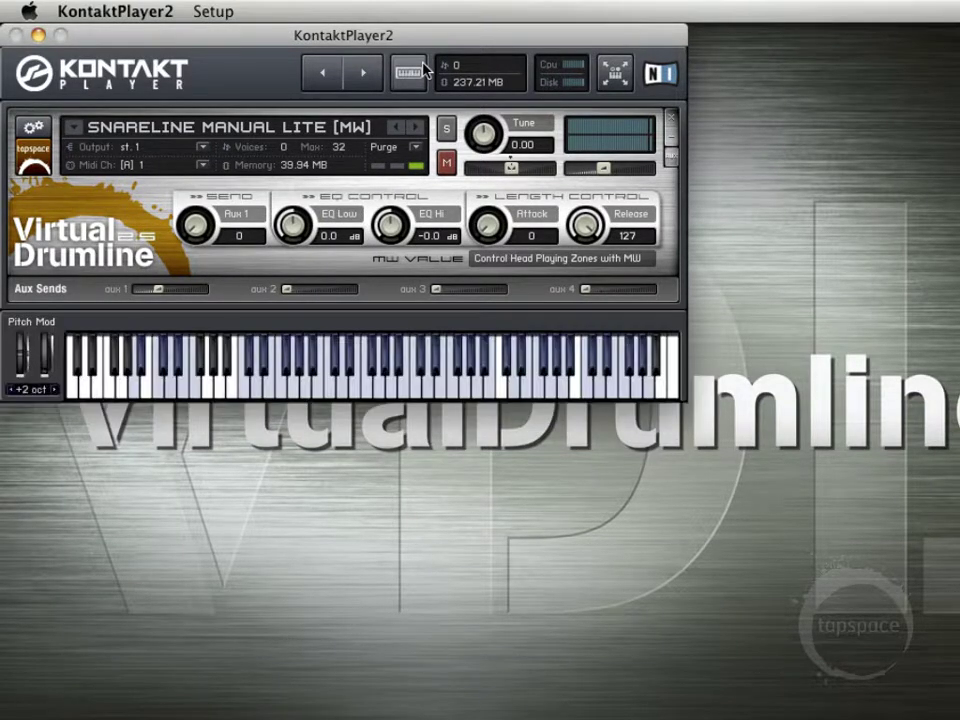
- Step through the loaded instruments in the compact view to Marimba Rosew Med and back to the Snareline, and restore the full view
{"action": "left_click", "coordinate": [369, 76]}
{"action": "left_click", "coordinate": [369, 76]}
{"action": "left_click", "coordinate": [369, 76]}
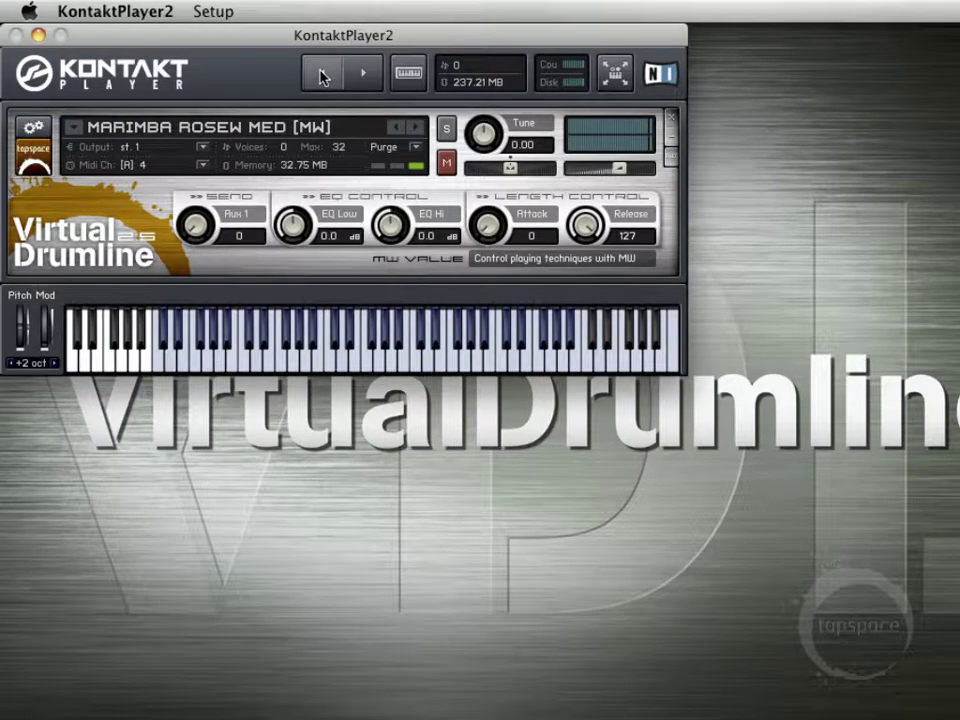
{"action": "left_click", "coordinate": [323, 75]}
{"action": "left_click", "coordinate": [323, 75]}
{"action": "left_click", "coordinate": [323, 75]}
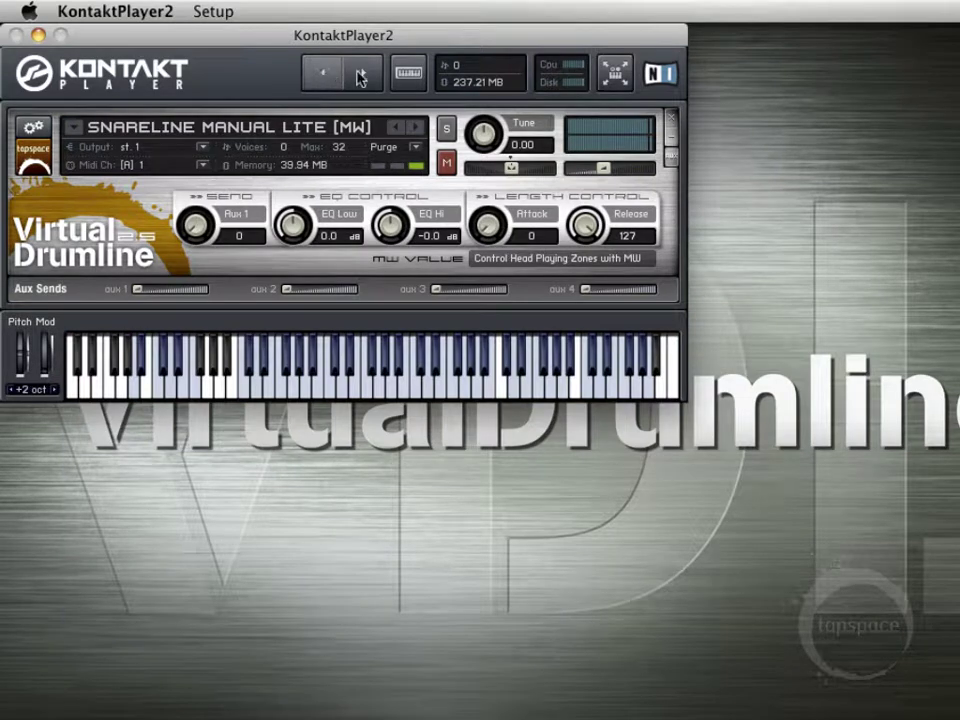
{"action": "left_click", "coordinate": [614, 78]}
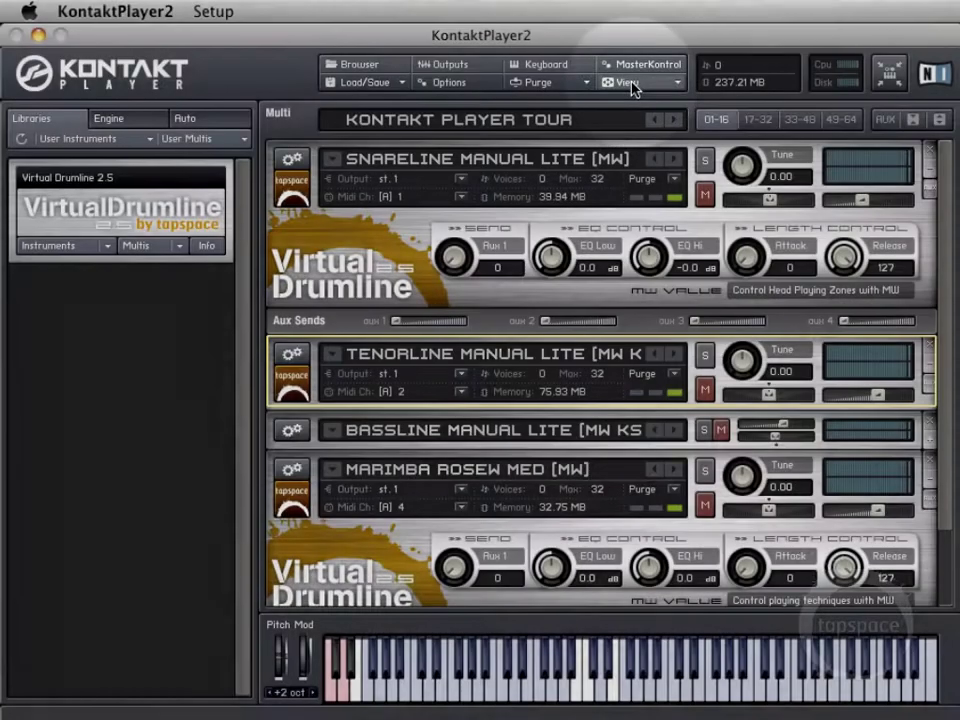
- Switch the player window to the bigger size and return it to normal size
{"action": "left_click", "coordinate": [632, 88]}
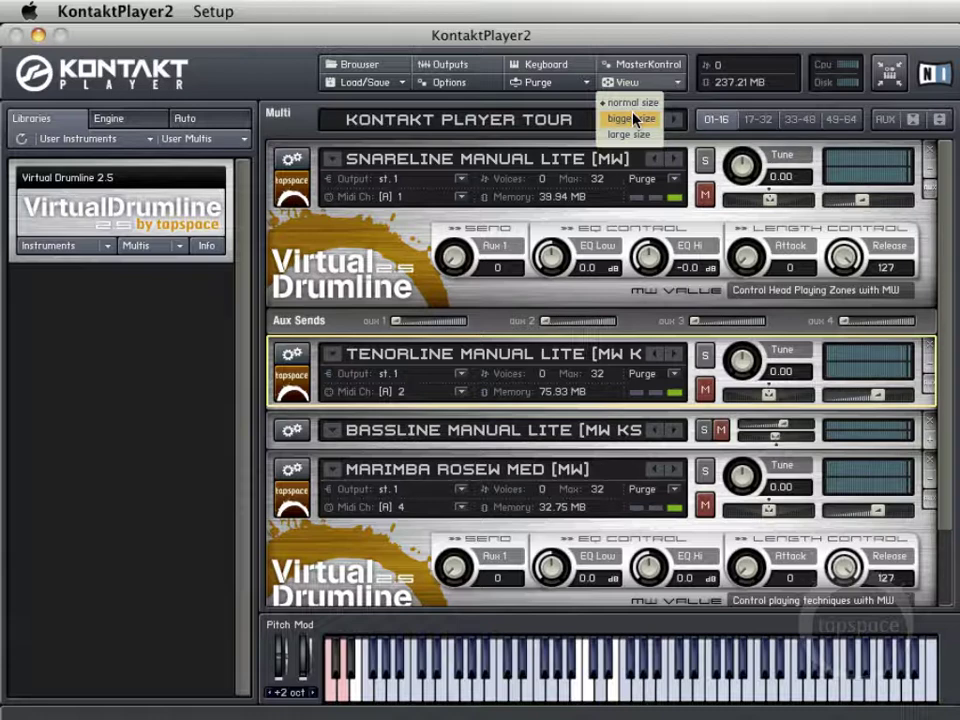
{"action": "left_click", "coordinate": [631, 118]}
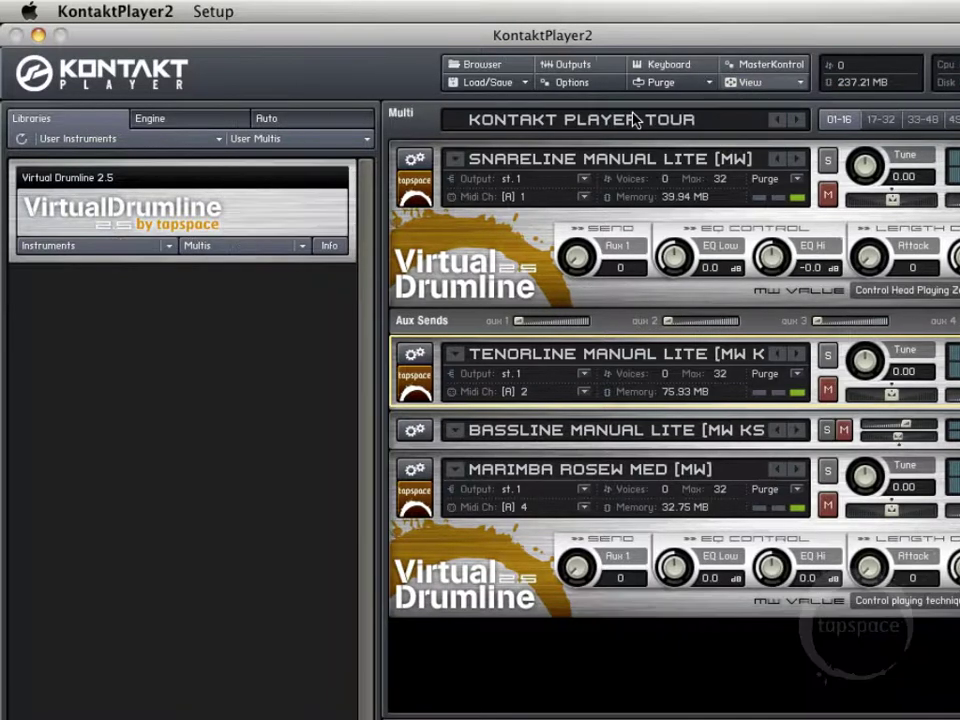
{"action": "left_click", "coordinate": [766, 92]}
{"action": "left_click", "coordinate": [760, 133]}
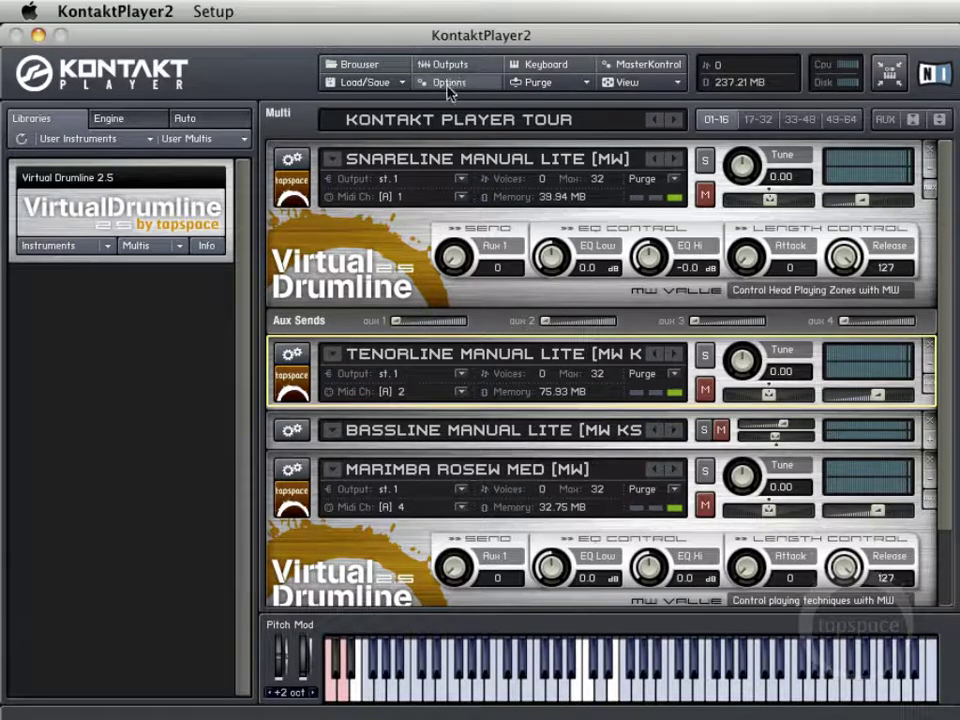
- Review the main options for interface, audio engine, handling, load, search and DFD, and close them
{"action": "left_click", "coordinate": [449, 88]}
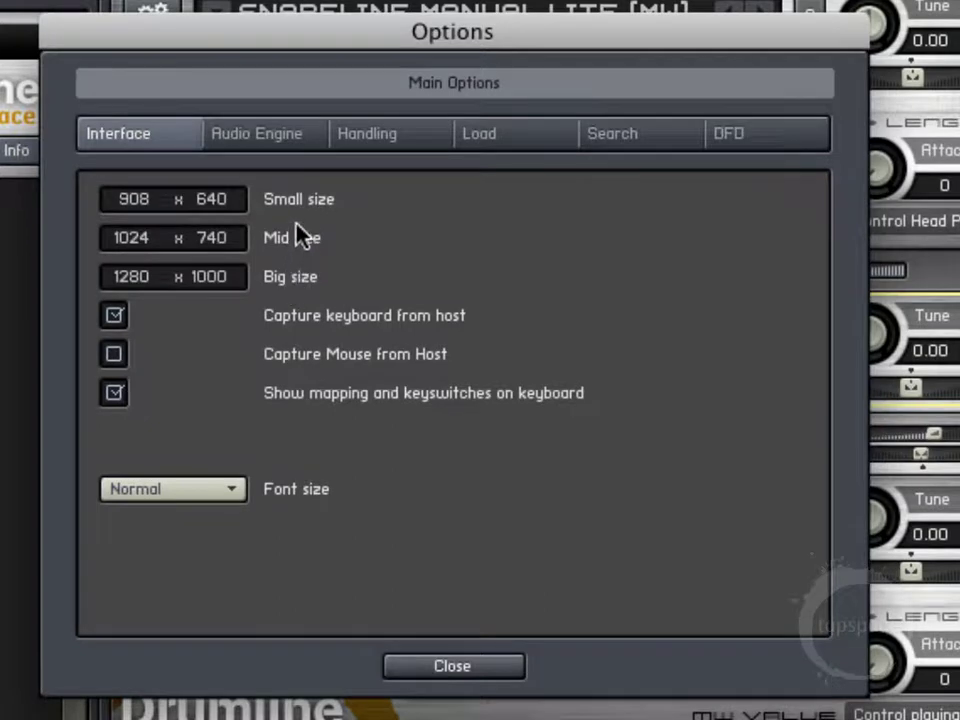
{"action": "left_click", "coordinate": [260, 140]}
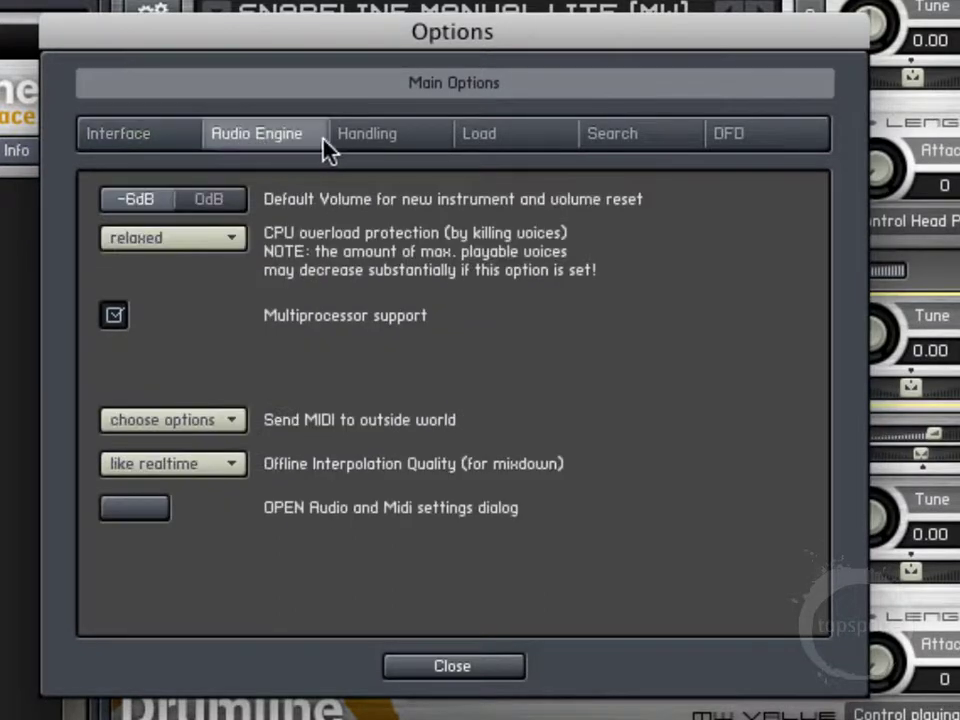
{"action": "left_click", "coordinate": [385, 148]}
{"action": "left_click", "coordinate": [521, 154]}
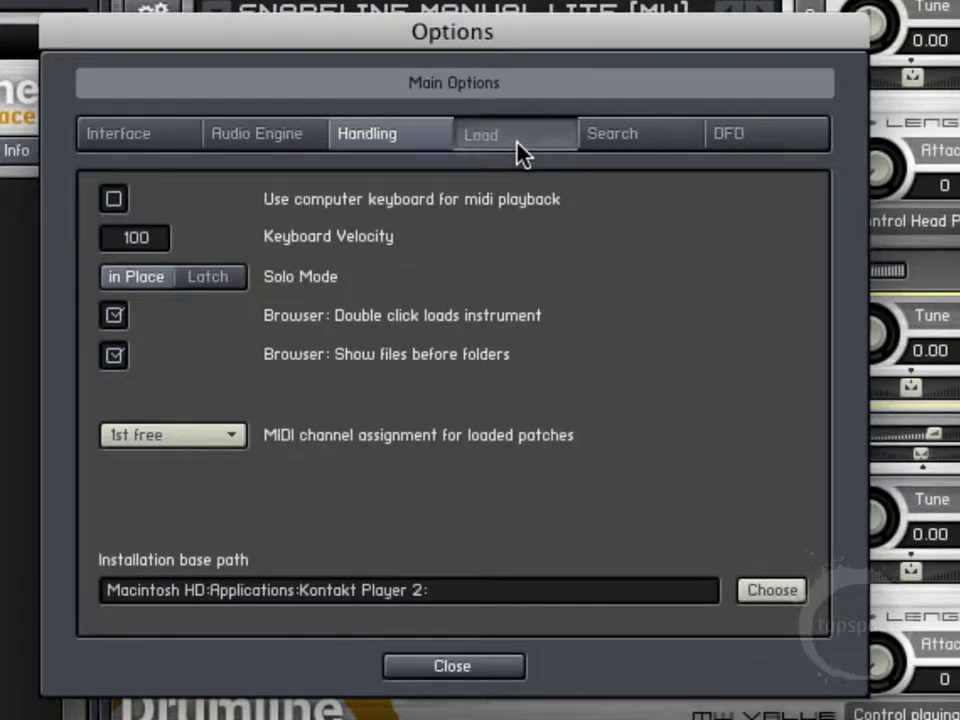
{"action": "left_click", "coordinate": [628, 150]}
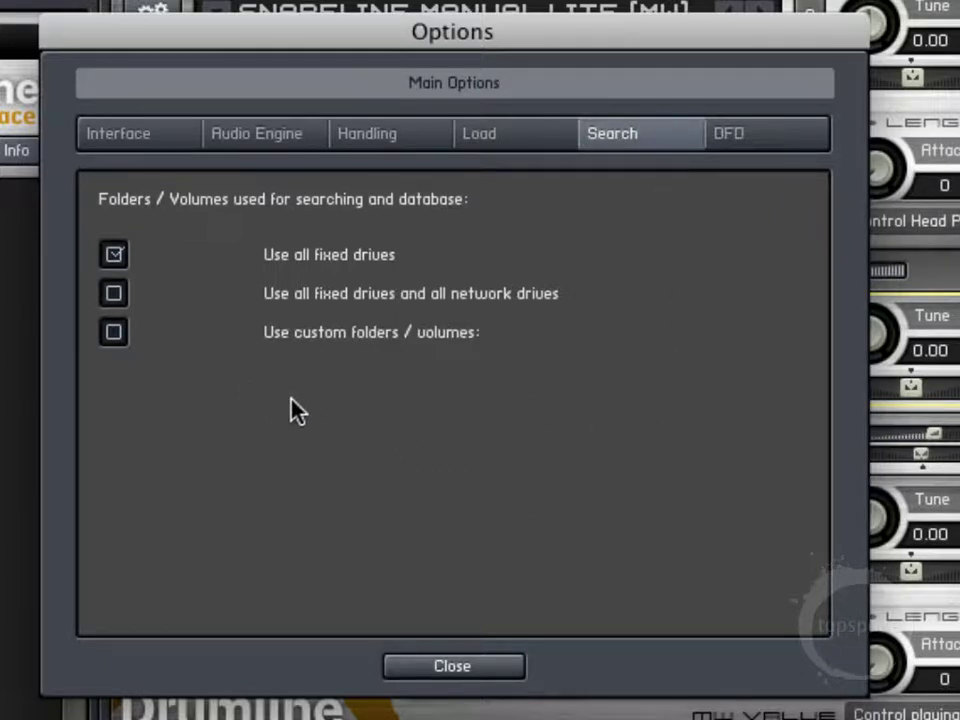
{"action": "left_click", "coordinate": [759, 130]}
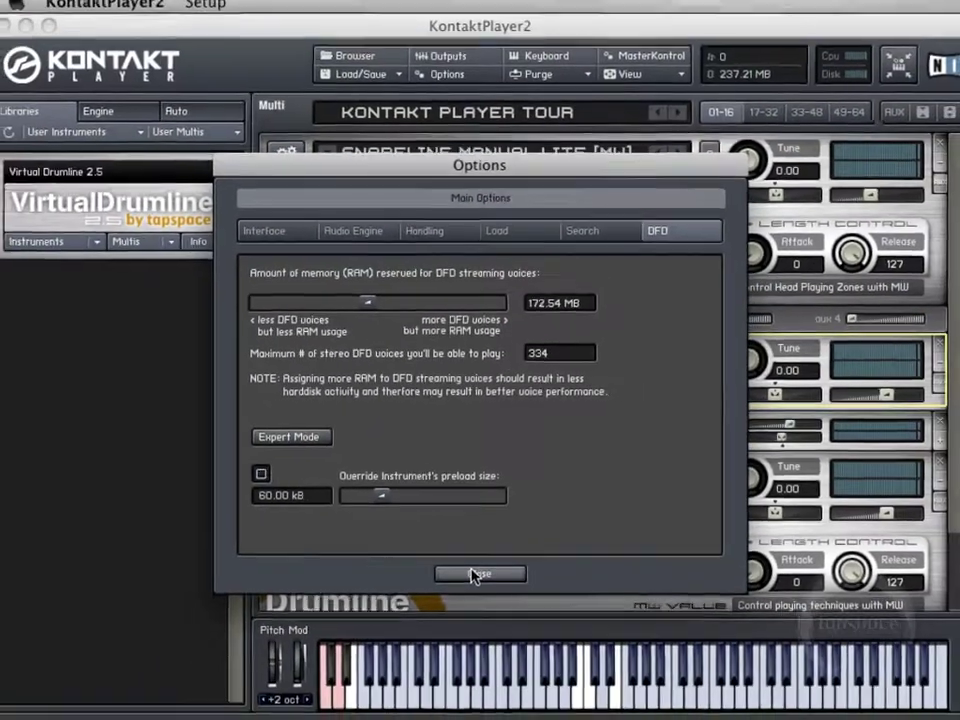
{"action": "left_click", "coordinate": [462, 590]}
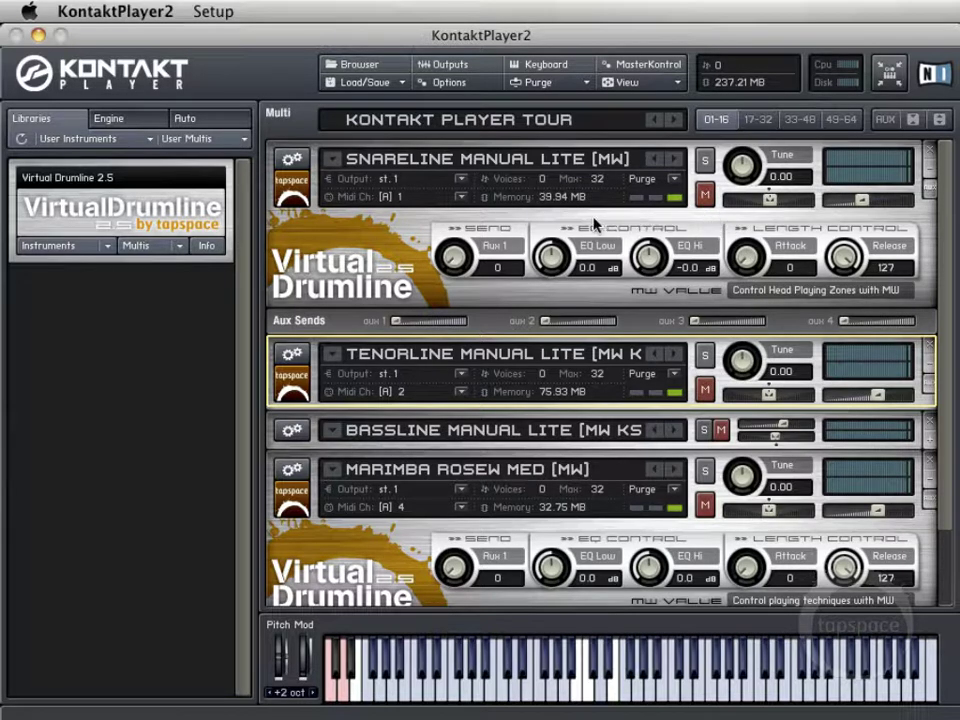
- Look over the load and save commands, start resetting the multi, and cancel discarding all instruments
{"action": "left_click", "coordinate": [371, 88]}
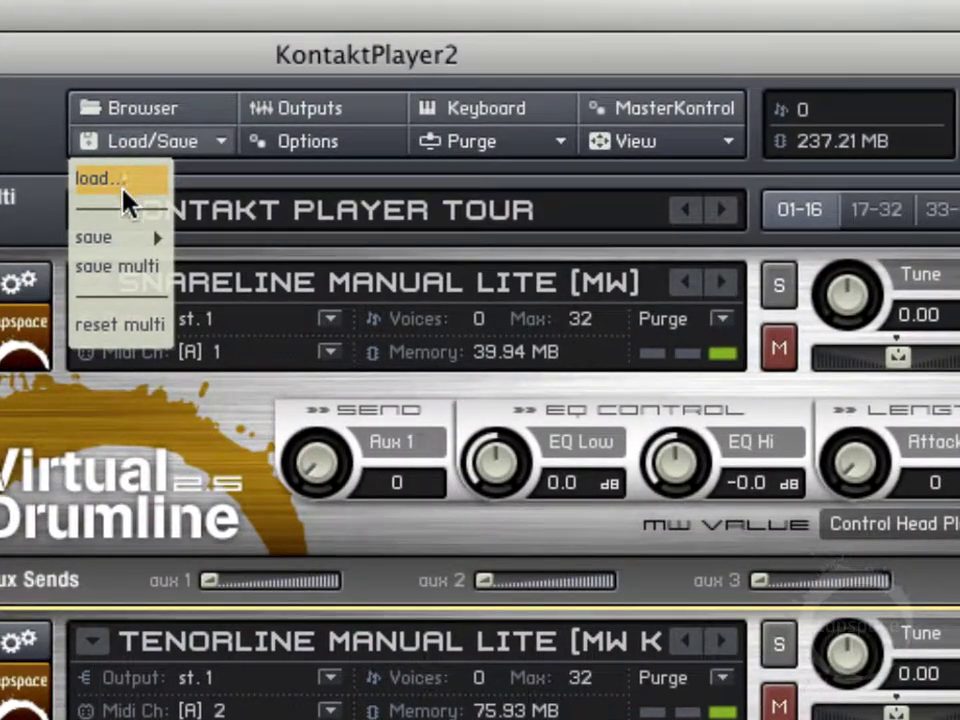
{"action": "mouse_move", "coordinate": [125, 237]}
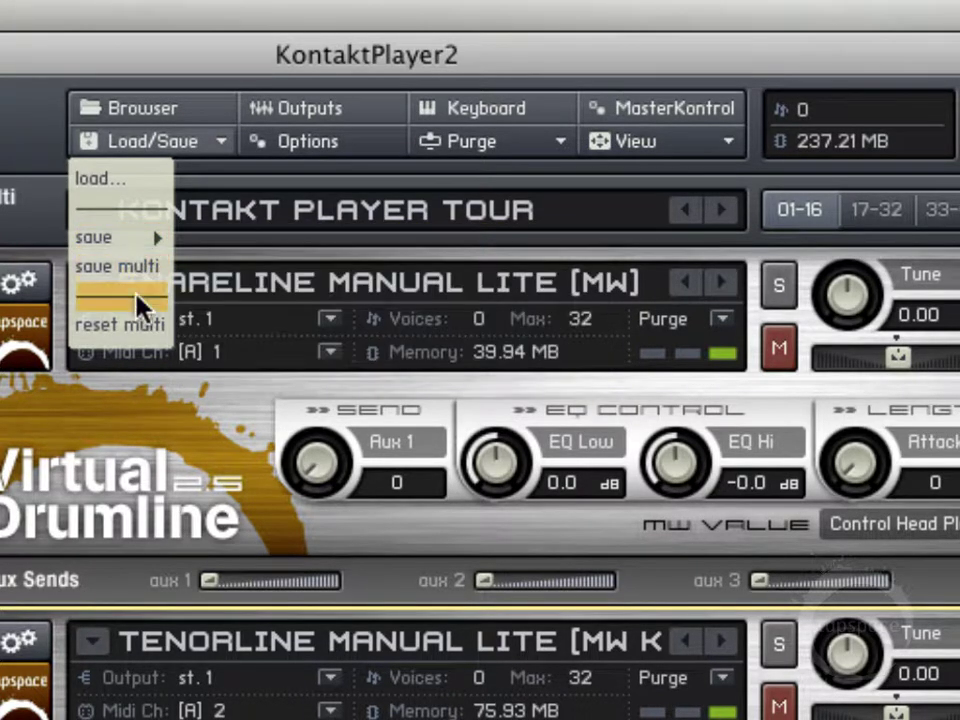
{"action": "left_click", "coordinate": [133, 327]}
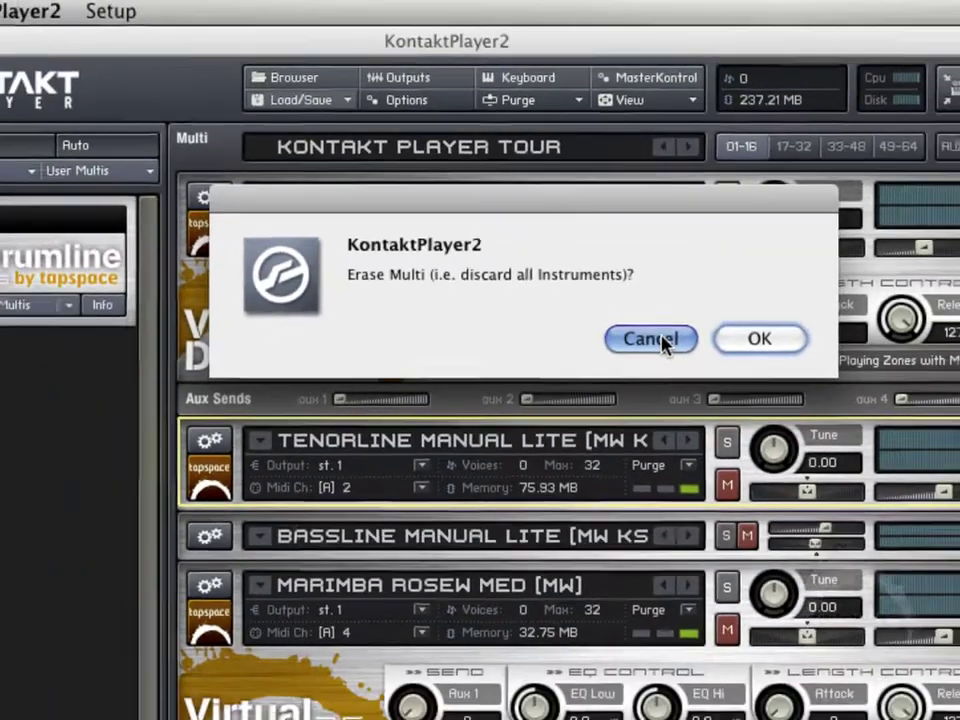
{"action": "left_click", "coordinate": [672, 435]}
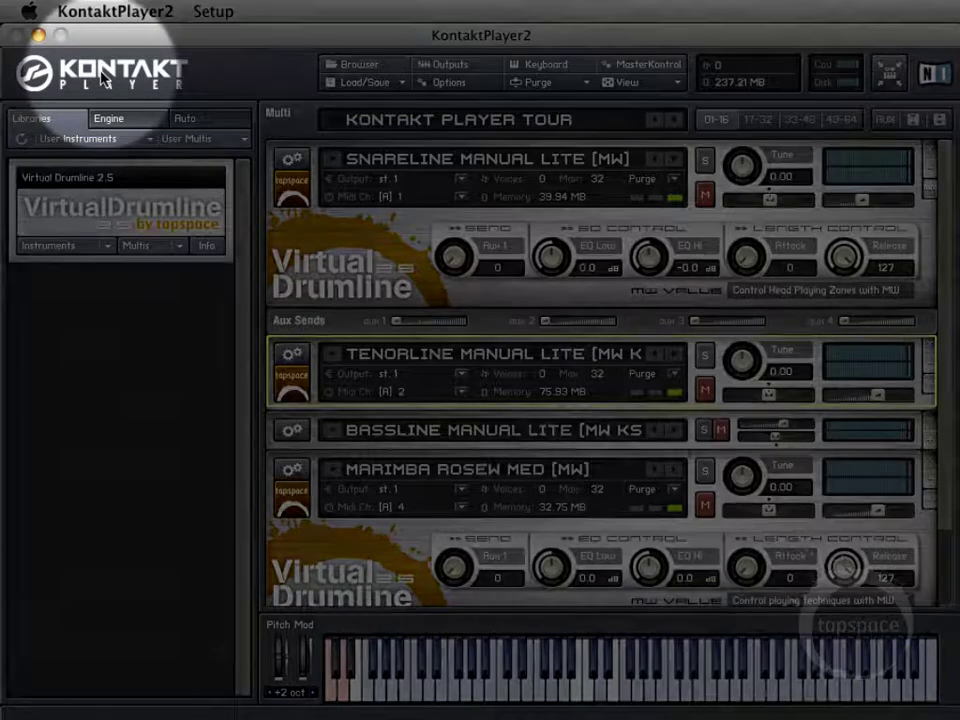
- Display the Kontakt Player version and credits information, and close it
{"action": "left_click", "coordinate": [103, 77]}
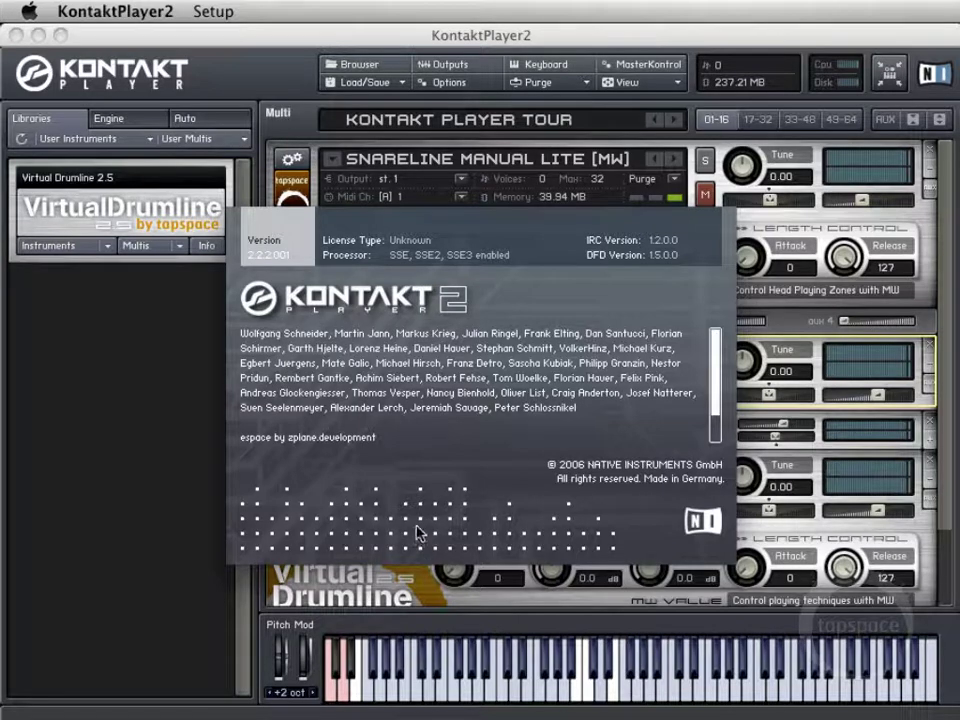
{"action": "left_click", "coordinate": [415, 490]}
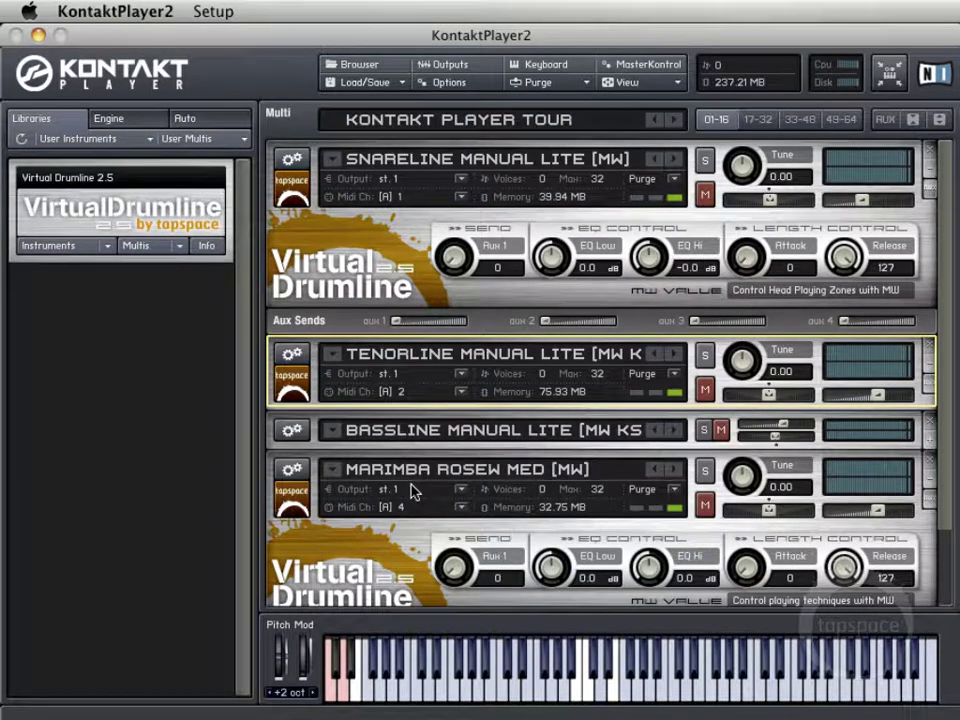